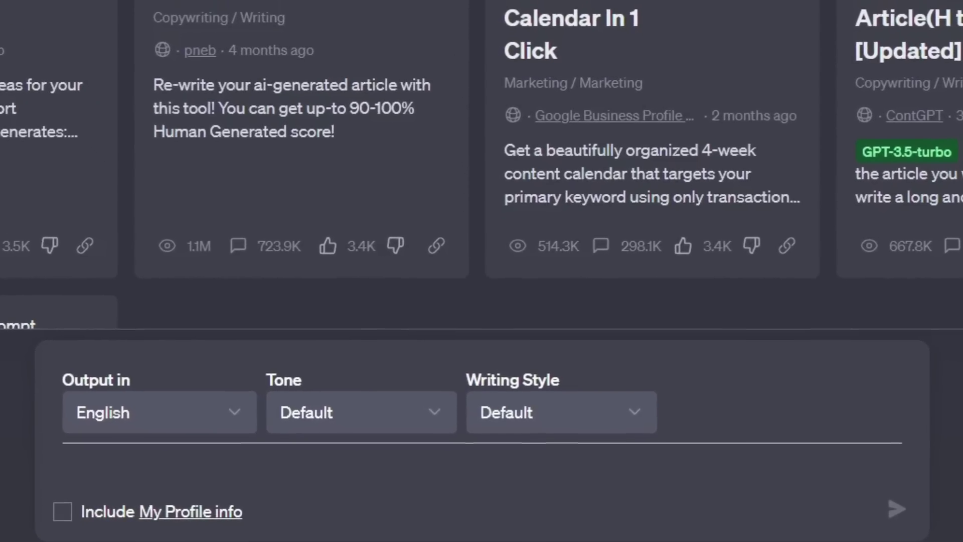
Step: Ask ChatGPT to 'Write a short conversation between husband and wife.' and read through the reply
{"action": "left_click", "coordinate": [273, 476]}
{"action": "type", "text": "Write a short conversation between"}
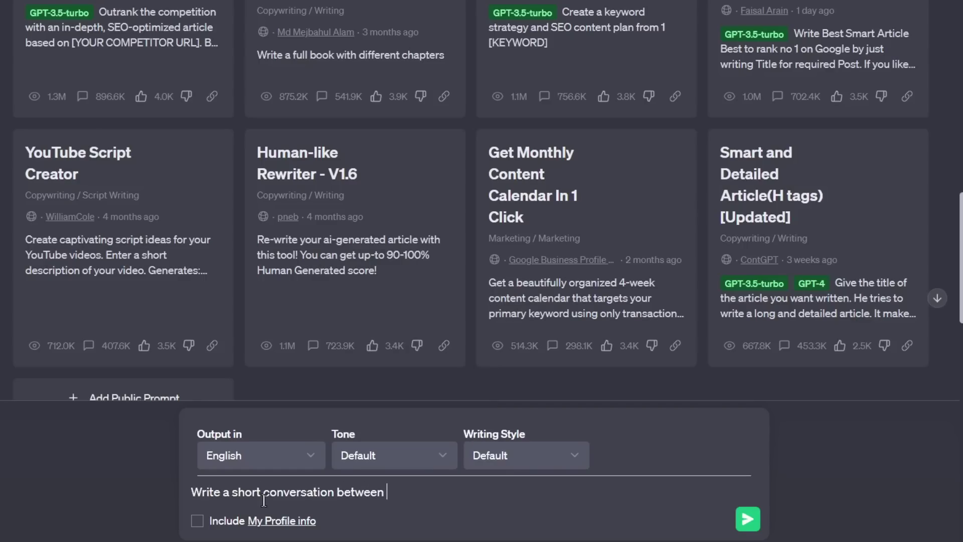
{"action": "type", "text": "."}
{"action": "key", "text": "Return"}
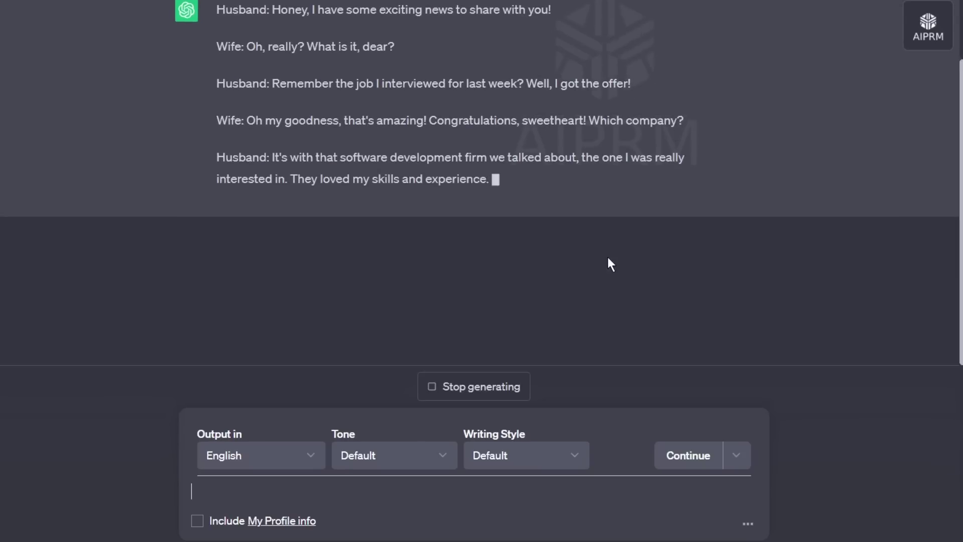
{"action": "scroll", "coordinate": [609, 263], "scroll_direction": "up", "scroll_amount": 10}
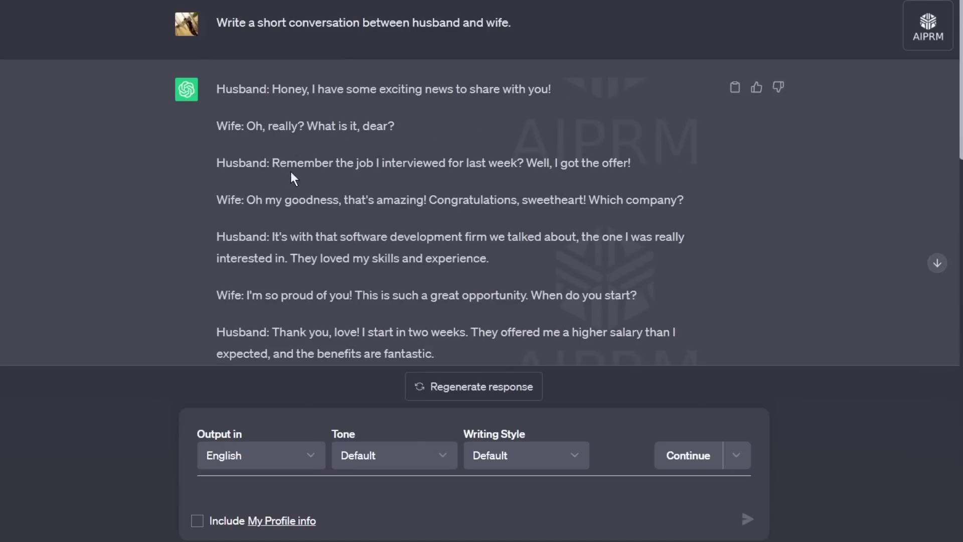
{"action": "scroll", "coordinate": [750, 196], "scroll_direction": "down", "scroll_amount": 2}
{"action": "scroll", "coordinate": [750, 200], "scroll_direction": "down", "scroll_amount": 2}
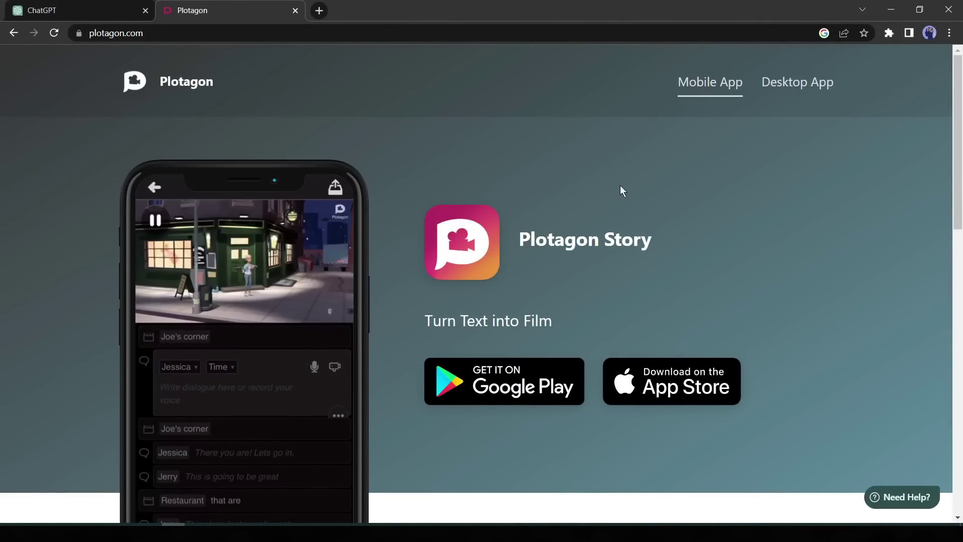
Step: Go to the Desktop App page on the Plotagon website
{"action": "scroll", "coordinate": [621, 190], "scroll_direction": "down", "scroll_amount": 3}
{"action": "scroll", "coordinate": [318, 267], "scroll_direction": "up", "scroll_amount": 1}
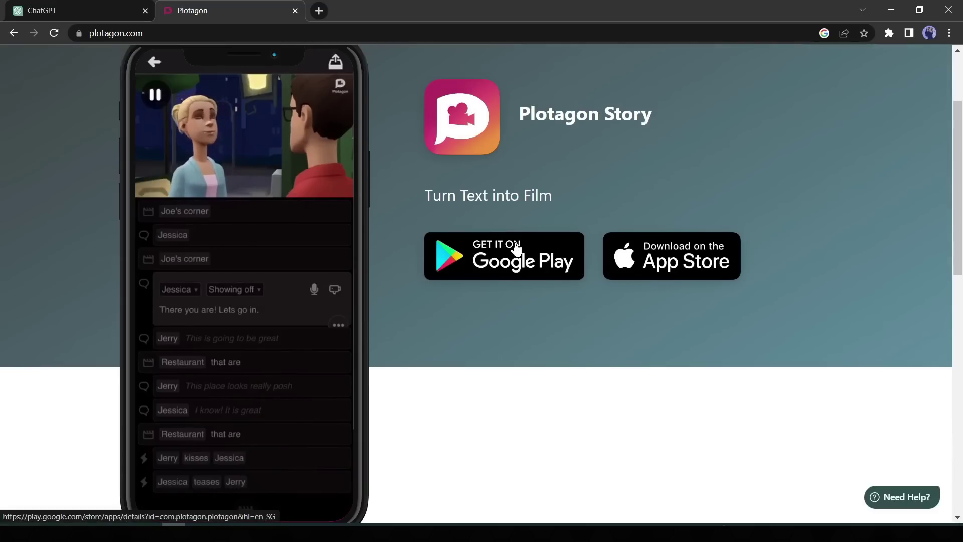
{"action": "scroll", "coordinate": [705, 269], "scroll_direction": "up", "scroll_amount": 2}
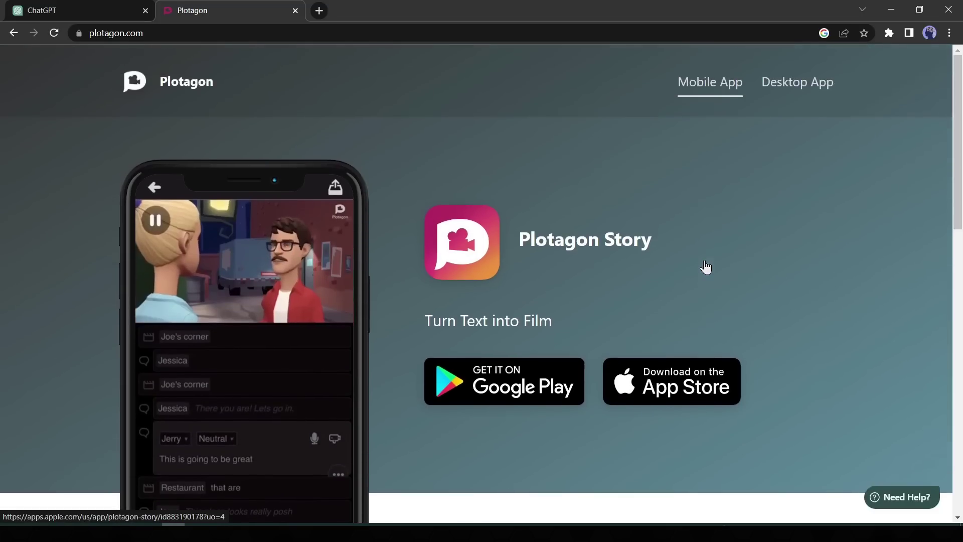
{"action": "left_click", "coordinate": [813, 92]}
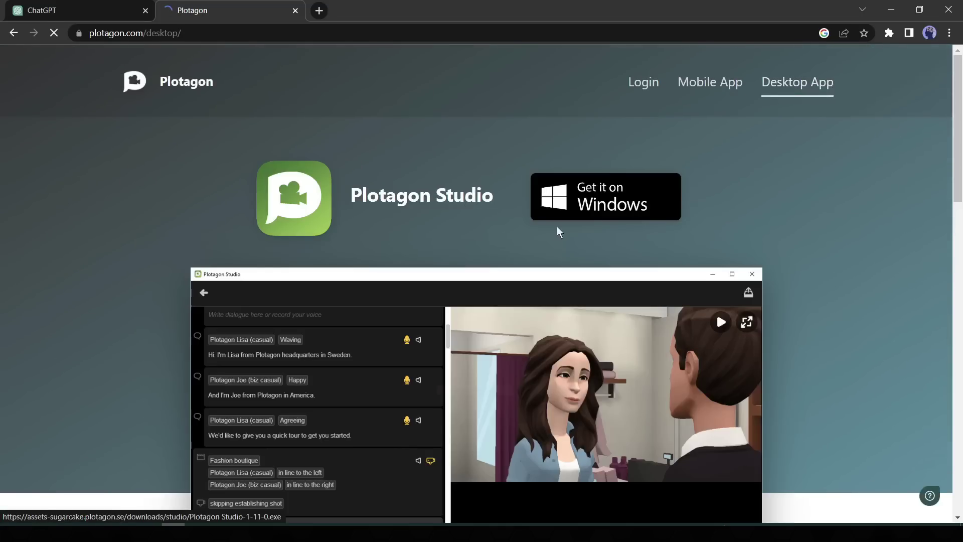
Step: Start the Windows installer download, then cancel it and close the download bar
{"action": "scroll", "coordinate": [642, 179], "scroll_direction": "down", "scroll_amount": 1}
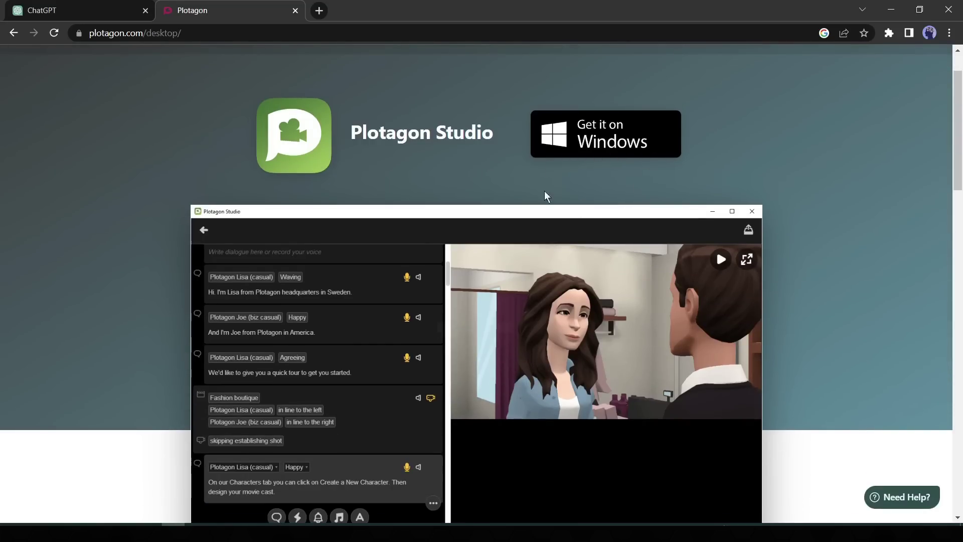
{"action": "scroll", "coordinate": [568, 207], "scroll_direction": "down", "scroll_amount": 10}
{"action": "scroll", "coordinate": [568, 206], "scroll_direction": "up", "scroll_amount": 8}
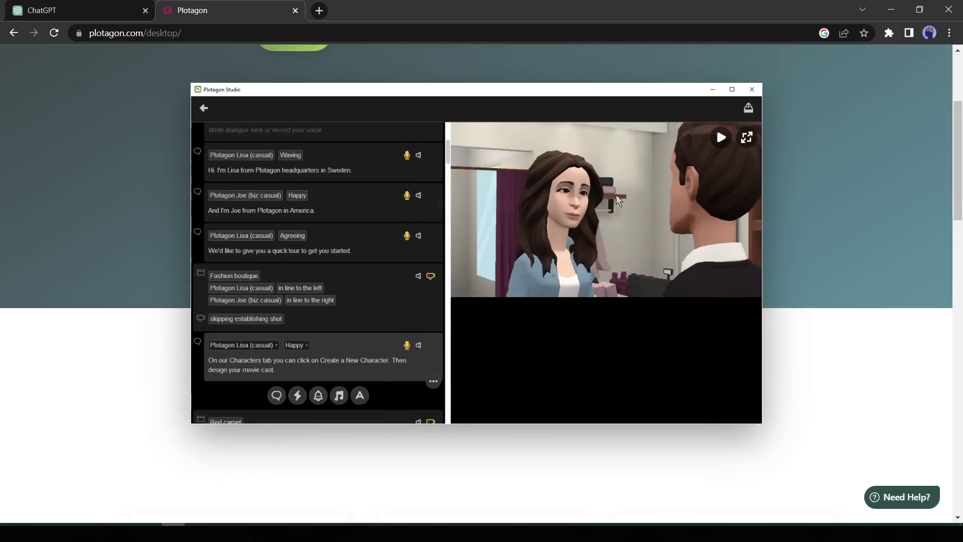
{"action": "scroll", "coordinate": [616, 194], "scroll_direction": "up", "scroll_amount": 3}
{"action": "left_click", "coordinate": [607, 209]}
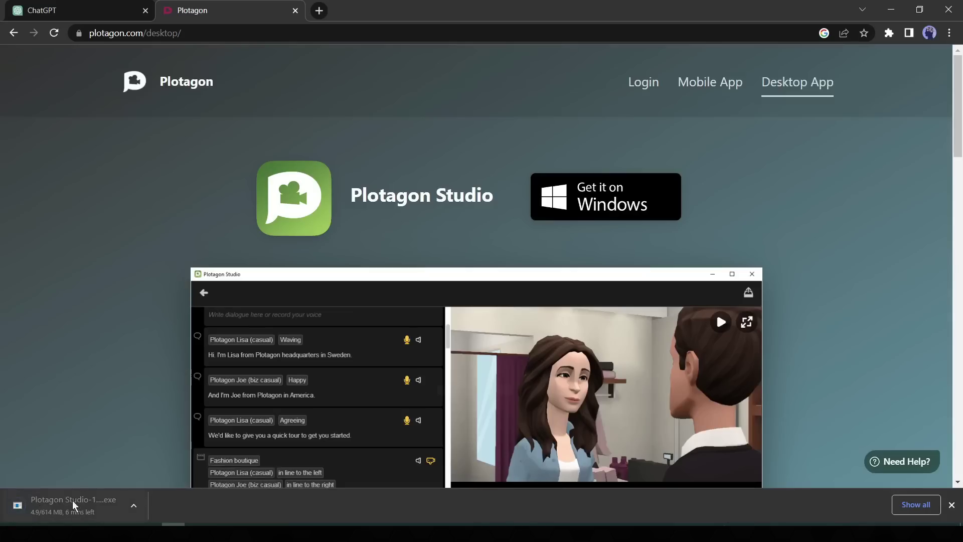
{"action": "left_click", "coordinate": [133, 504]}
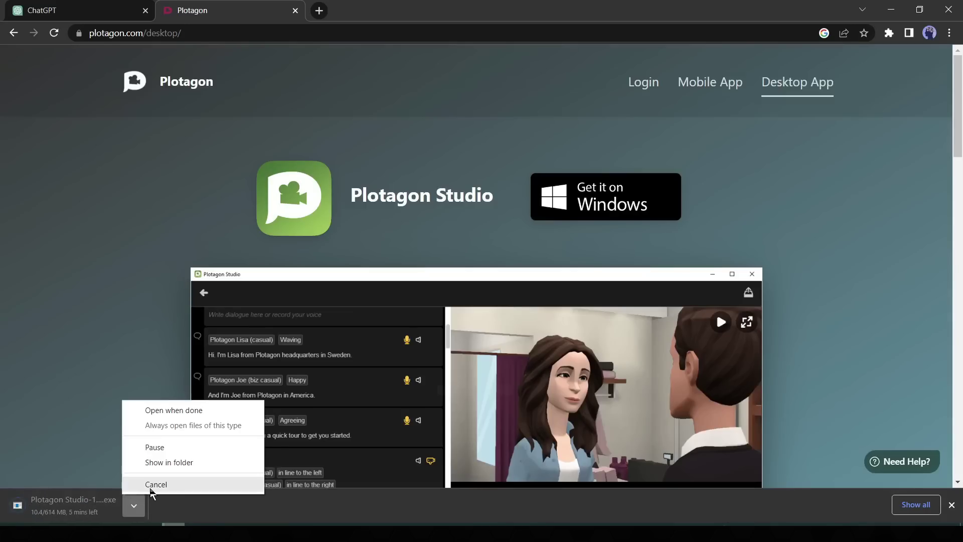
{"action": "left_click", "coordinate": [146, 483]}
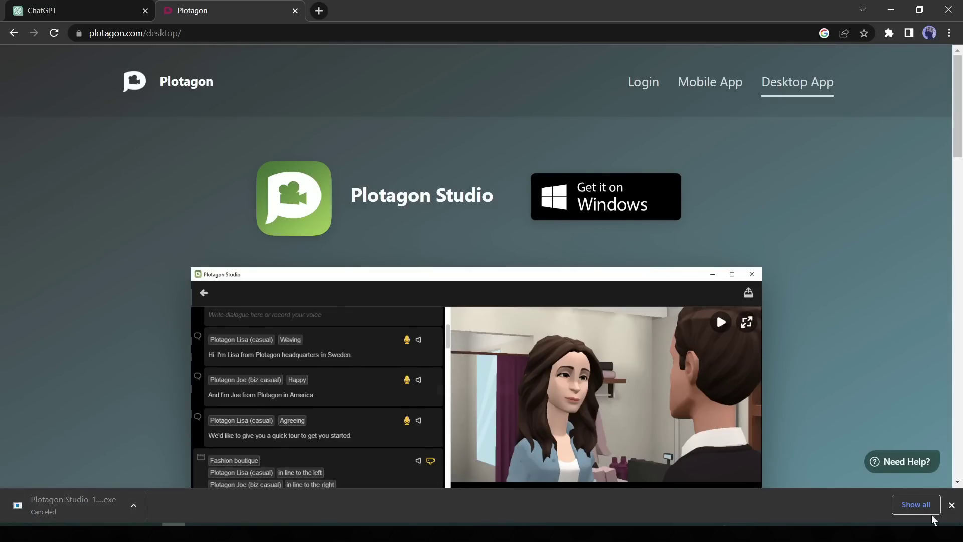
{"action": "left_click", "coordinate": [951, 505]}
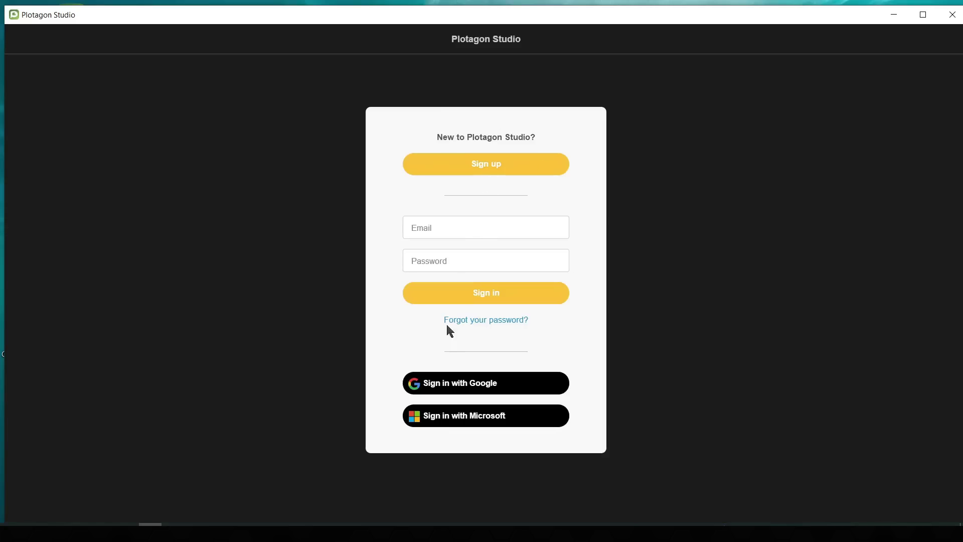
Step: Sign up for a Plotagon account with a full name, an e-mail address and a password
{"action": "left_click", "coordinate": [549, 161]}
{"action": "left_click", "coordinate": [425, 291]}
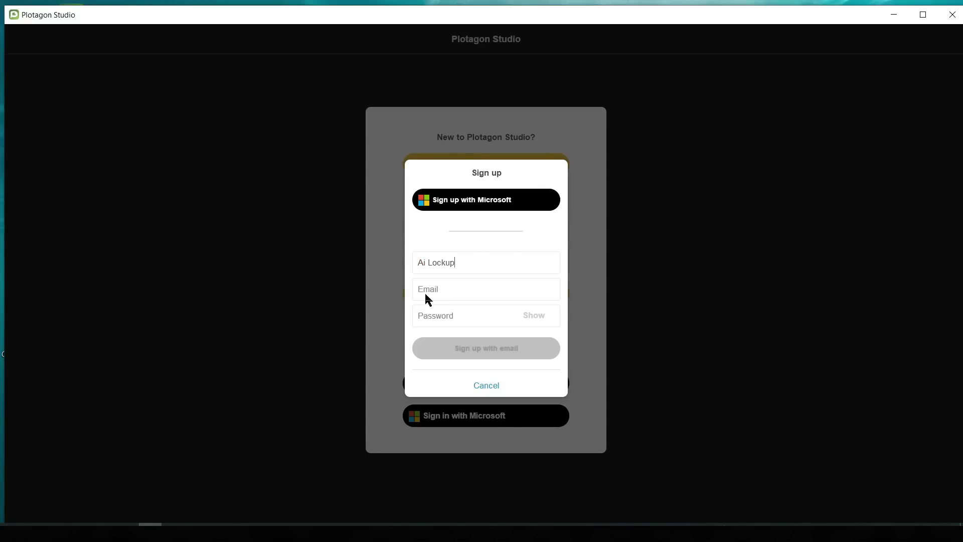
{"action": "left_click", "coordinate": [443, 318]}
{"action": "type", "text": "********"}
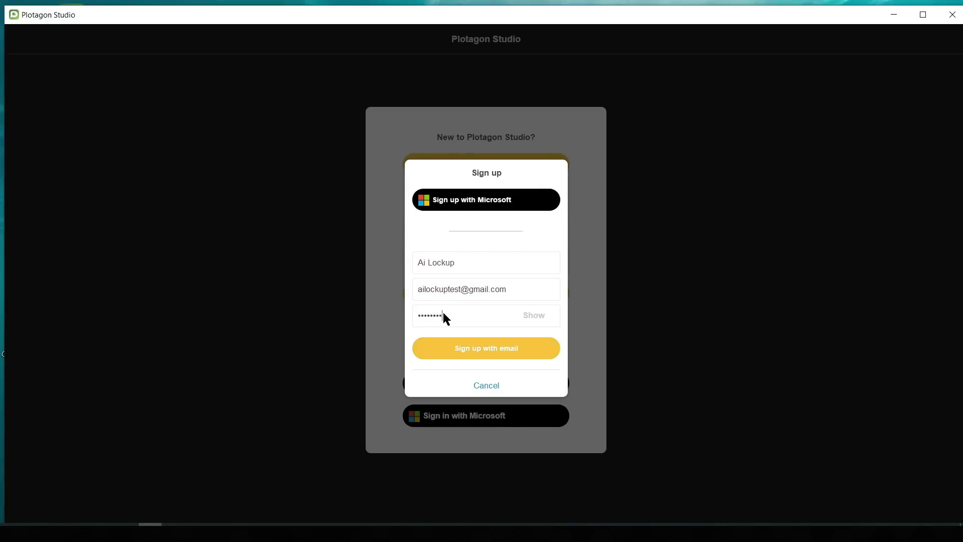
{"action": "left_click", "coordinate": [471, 348]}
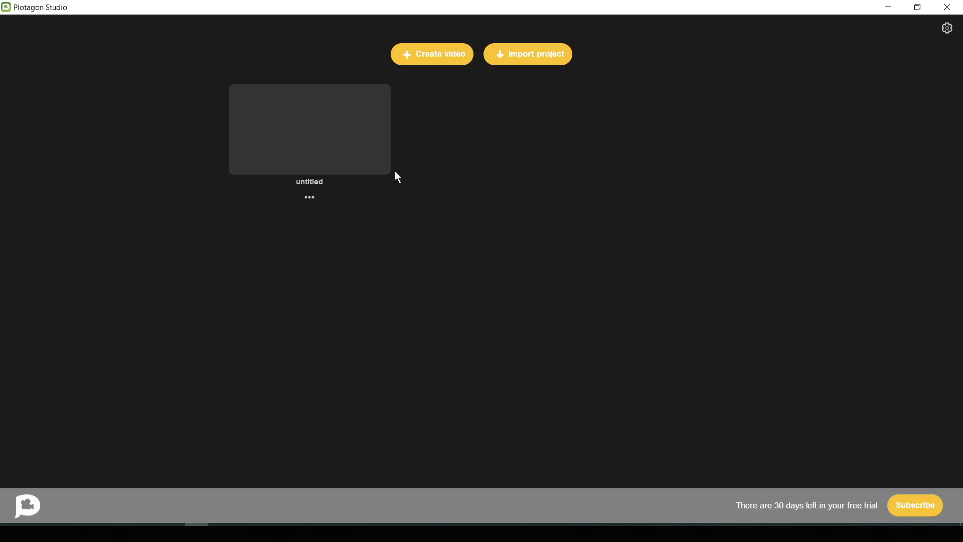
Step: Delete the untitled video from its '...' menu and confirm with Ok
{"action": "left_click", "coordinate": [306, 198]}
{"action": "left_click", "coordinate": [328, 307]}
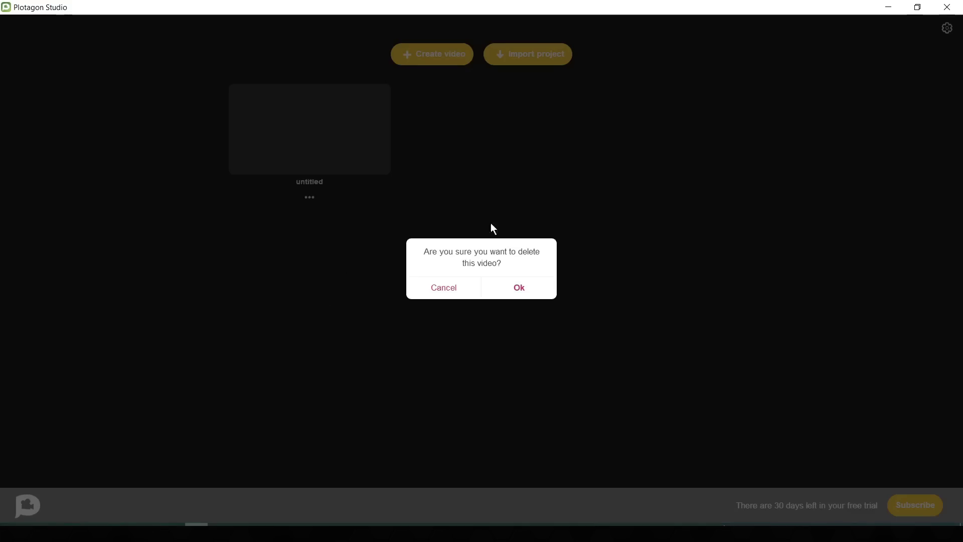
{"action": "left_click", "coordinate": [519, 289]}
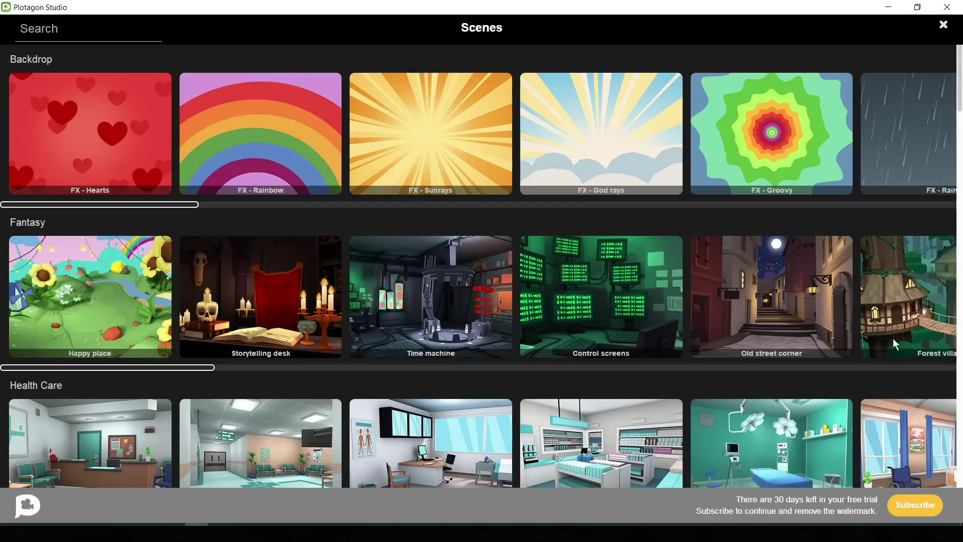
Step: Browse the Scenes library and pick Christmas living room as the opening scene
{"action": "scroll", "coordinate": [892, 325], "scroll_direction": "down", "scroll_amount": 3}
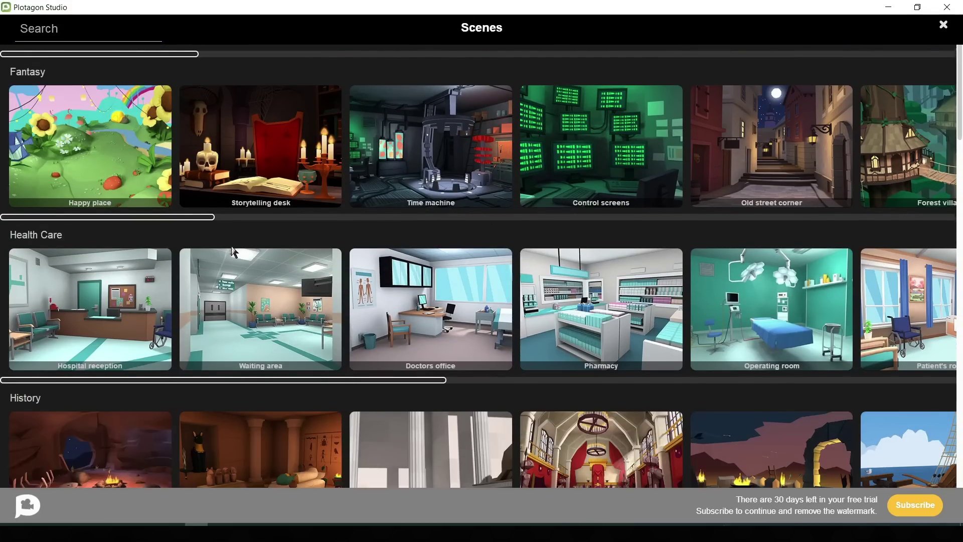
{"action": "scroll", "coordinate": [176, 234], "scroll_direction": "up", "scroll_amount": 3}
{"action": "scroll", "coordinate": [887, 300], "scroll_direction": "down", "scroll_amount": 2}
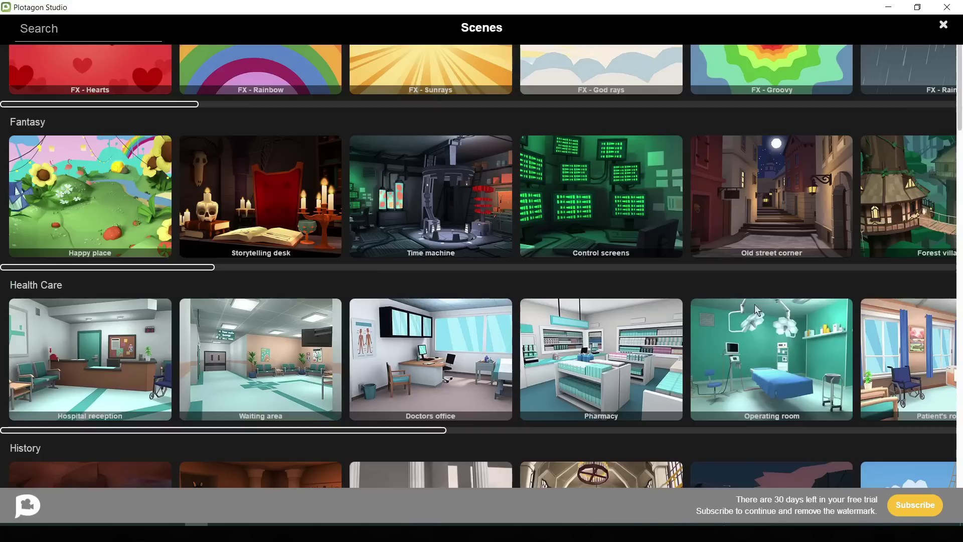
{"action": "scroll", "coordinate": [815, 341], "scroll_direction": "down", "scroll_amount": 3}
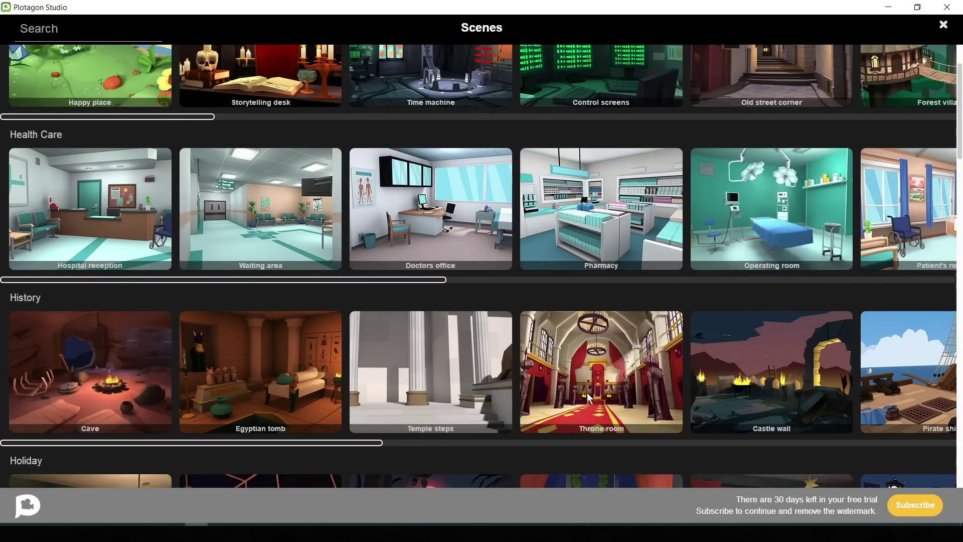
{"action": "scroll", "coordinate": [806, 387], "scroll_direction": "down", "scroll_amount": 4}
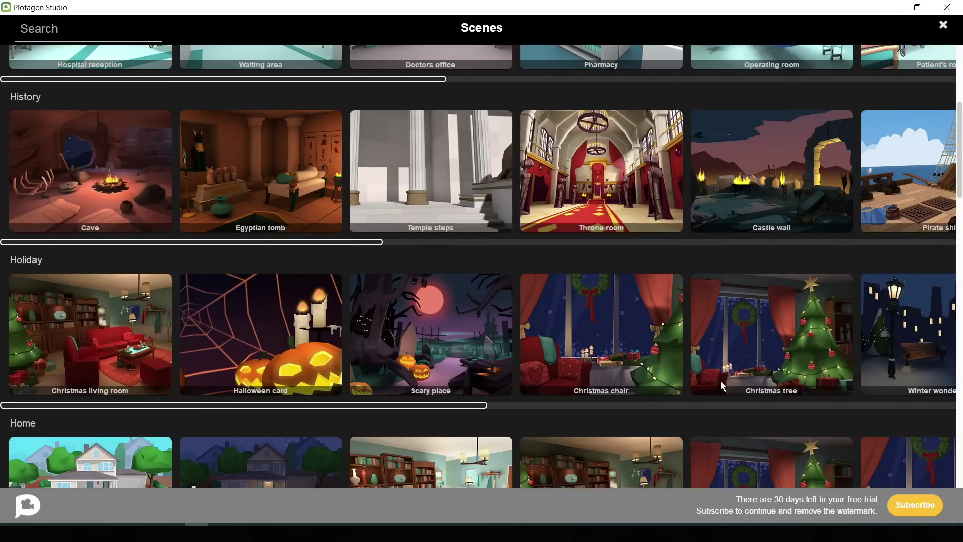
{"action": "scroll", "coordinate": [616, 368], "scroll_direction": "down", "scroll_amount": 4}
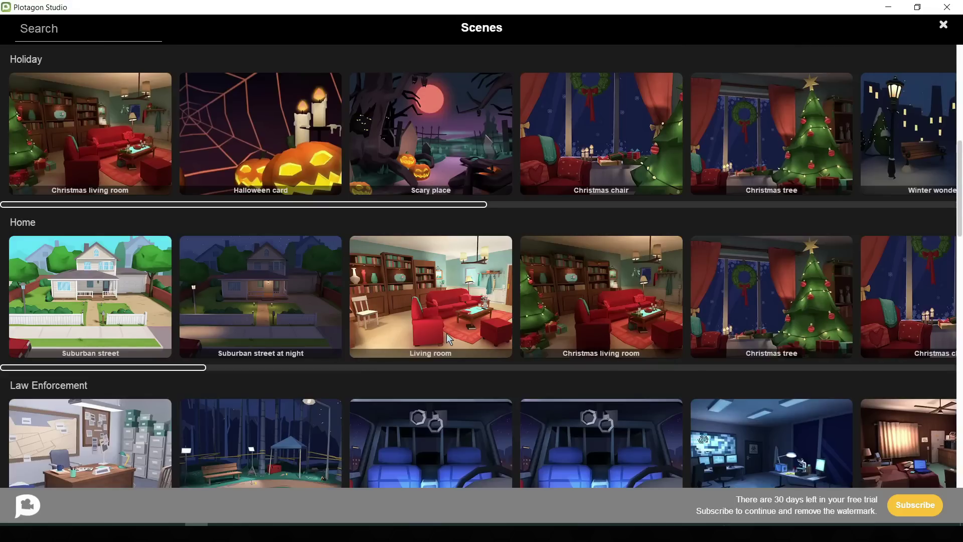
{"action": "left_click_drag", "start_coordinate": [186, 369], "coordinate": [275, 371]}
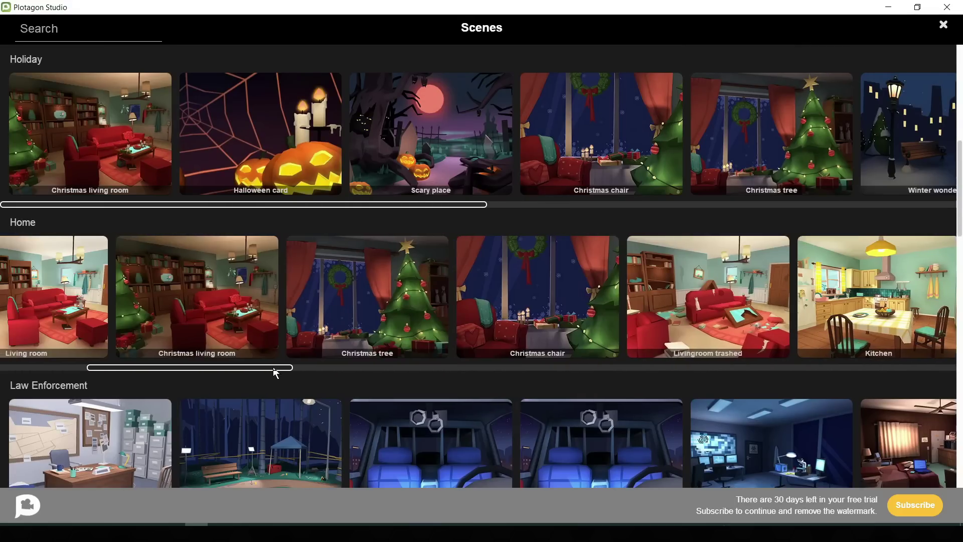
{"action": "left_click", "coordinate": [203, 323]}
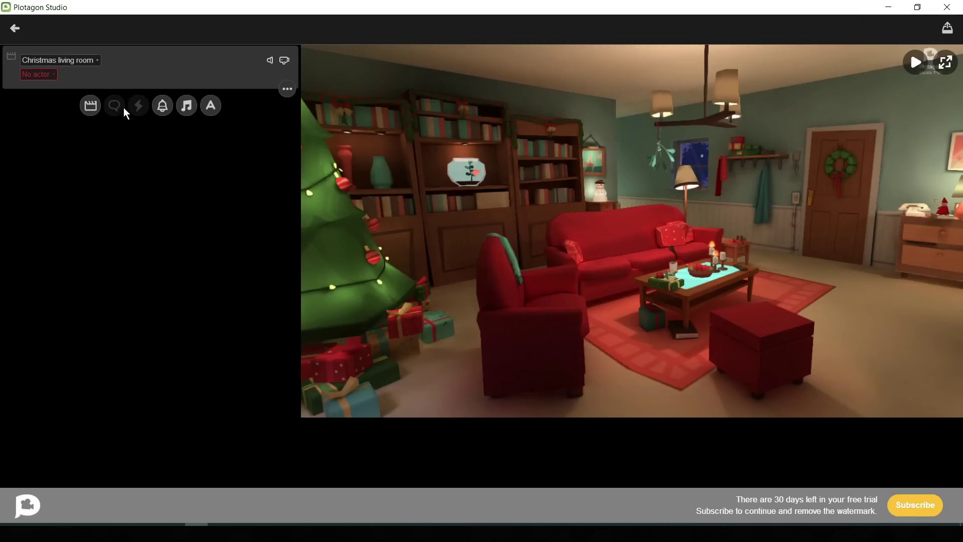
Step: Swap the scene to the plain Living room setting
{"action": "left_click", "coordinate": [56, 59]}
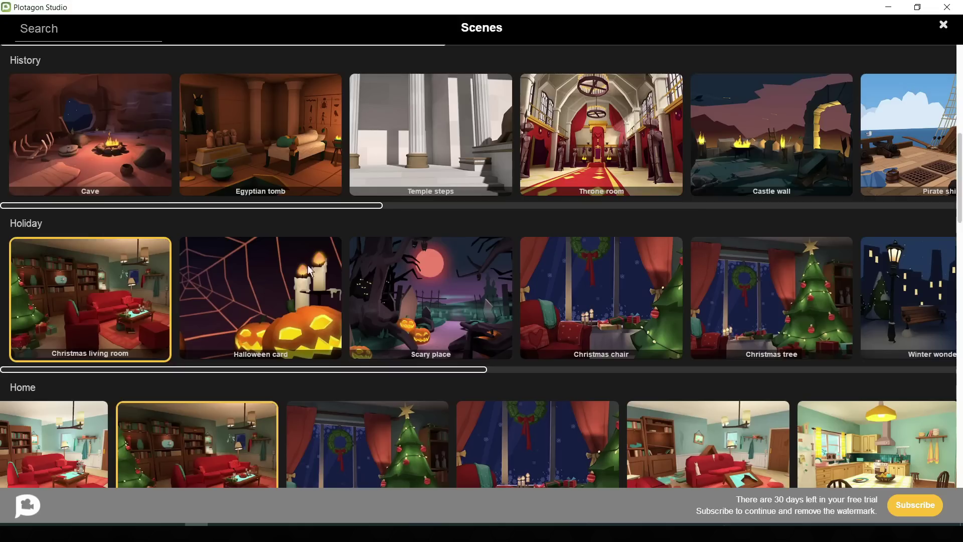
{"action": "scroll", "coordinate": [188, 271], "scroll_direction": "down", "scroll_amount": 2}
{"action": "left_click", "coordinate": [77, 352]}
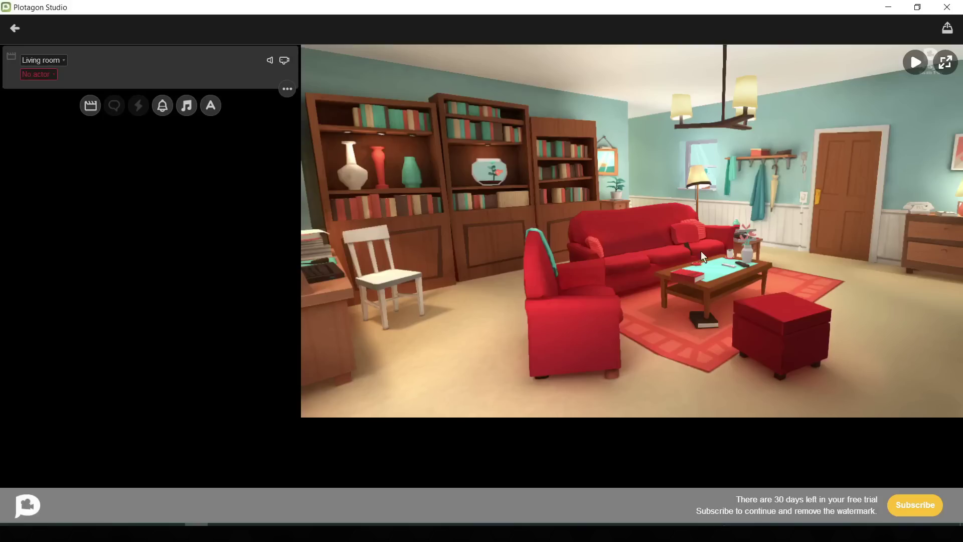
Step: Browse the ready-made Characters grid, then start a new figure with Create Character
{"action": "left_click", "coordinate": [29, 74]}
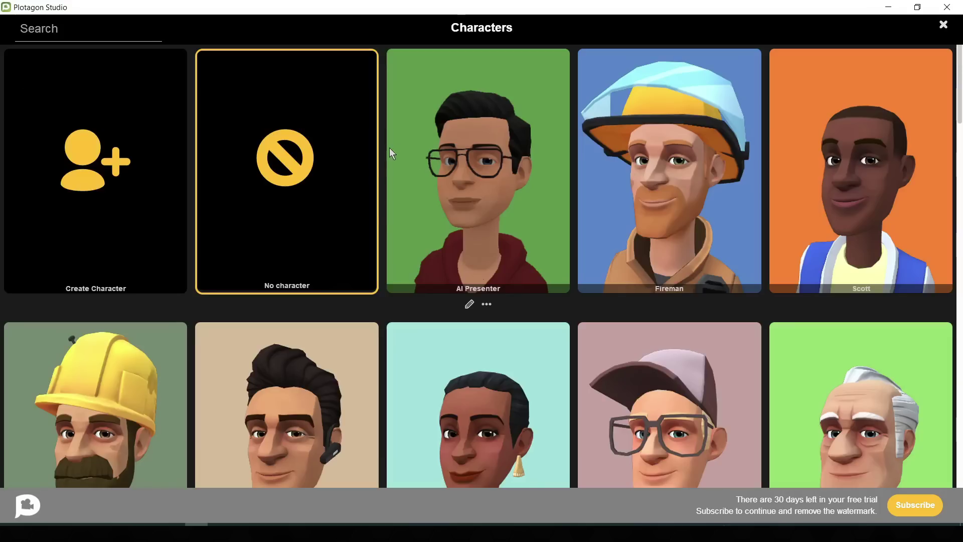
{"action": "scroll", "coordinate": [566, 273], "scroll_direction": "down", "scroll_amount": 10}
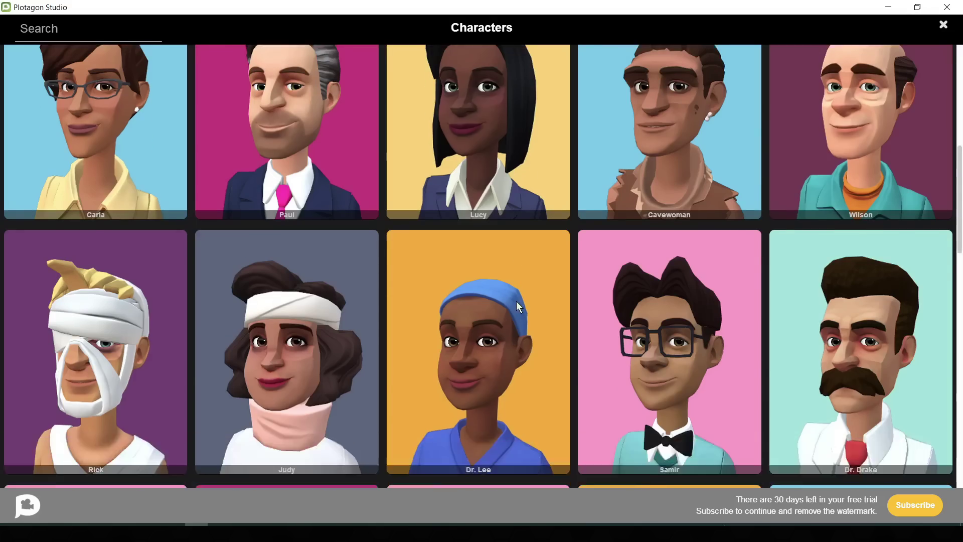
{"action": "scroll", "coordinate": [516, 301], "scroll_direction": "down", "scroll_amount": 10}
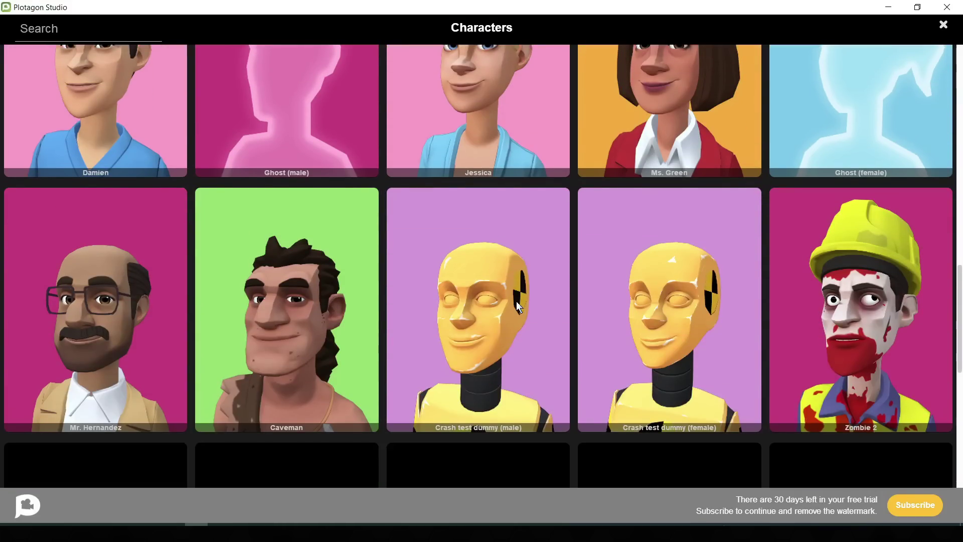
{"action": "scroll", "coordinate": [516, 301], "scroll_direction": "down", "scroll_amount": 10}
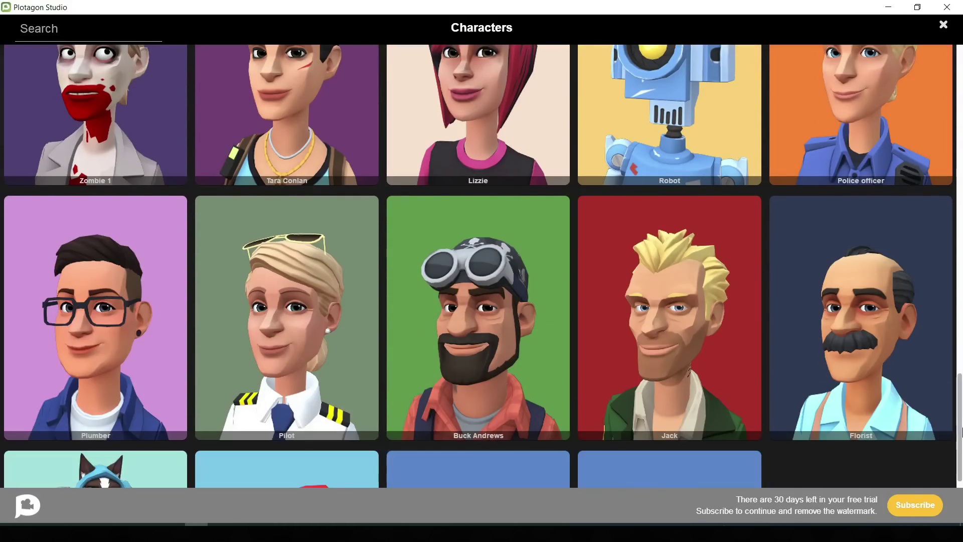
{"action": "scroll", "coordinate": [962, 427], "scroll_direction": "up", "scroll_amount": 6}
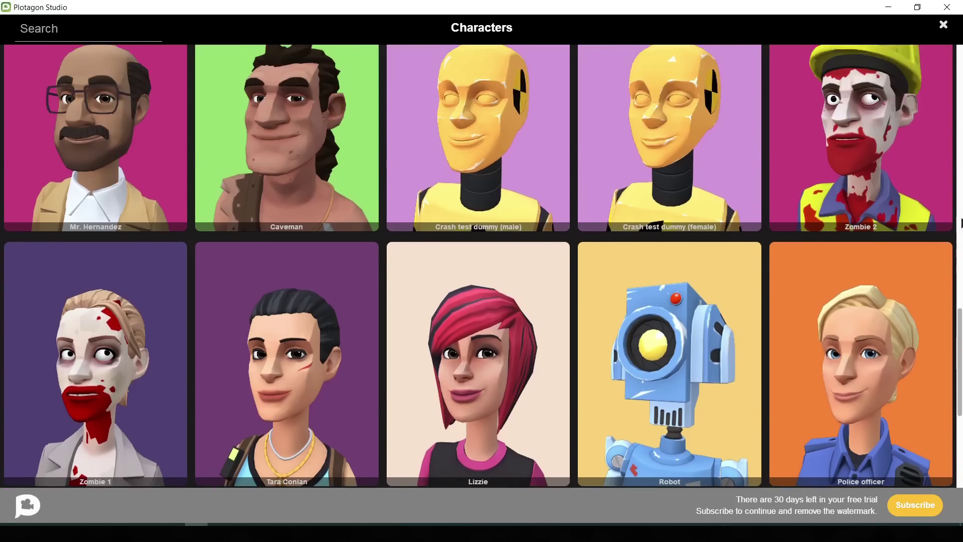
{"action": "left_click_drag", "start_coordinate": [962, 222], "coordinate": [961, 60]}
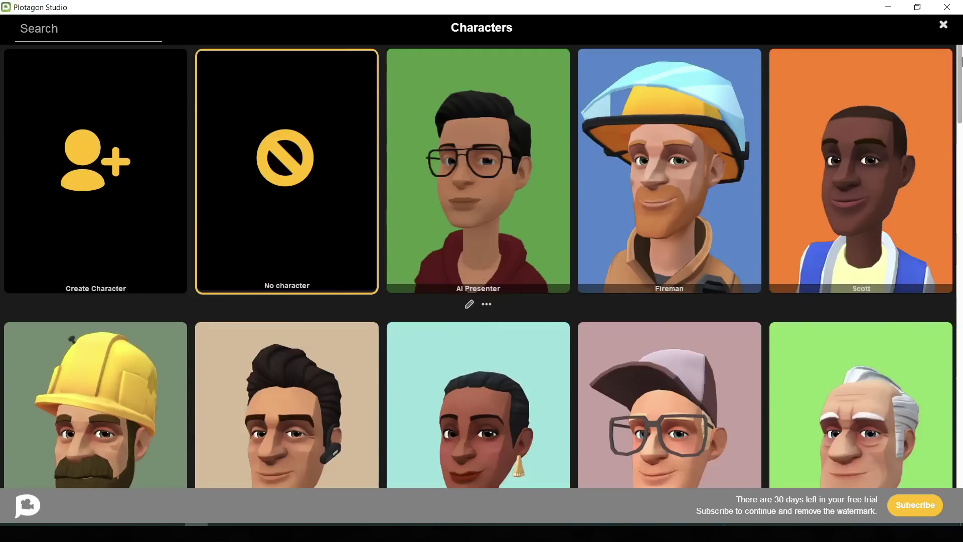
{"action": "left_click", "coordinate": [112, 184]}
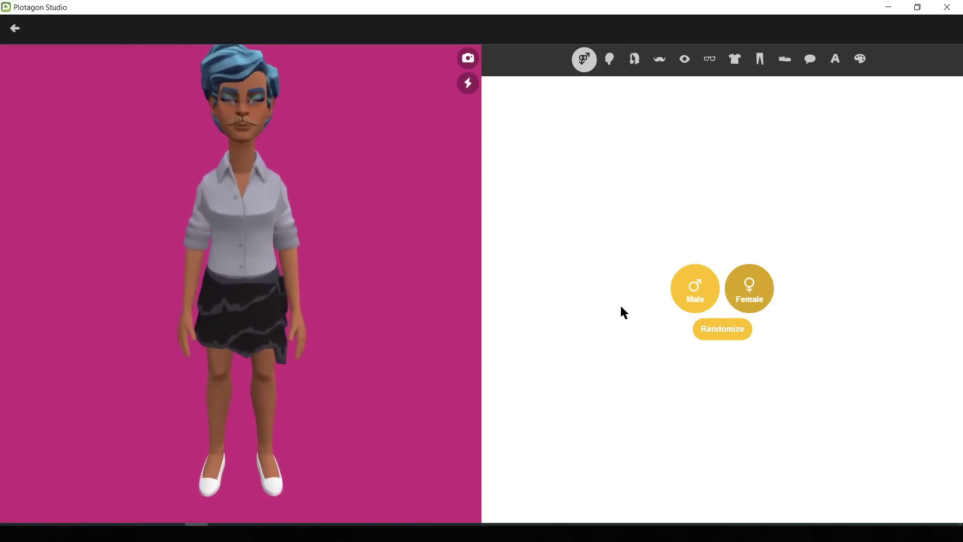
Step: Make the character male and choose his face shape and skin tone
{"action": "left_click", "coordinate": [693, 305]}
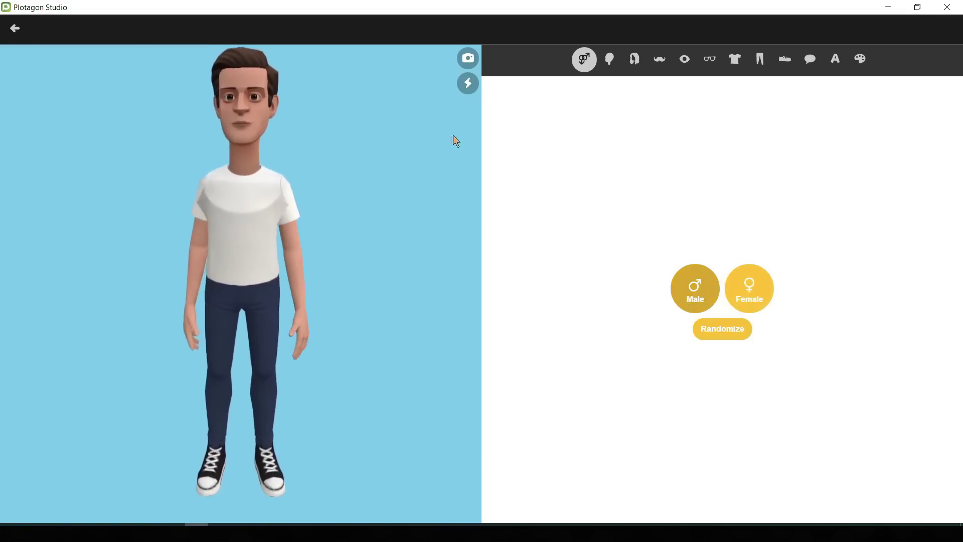
{"action": "left_click", "coordinate": [609, 60]}
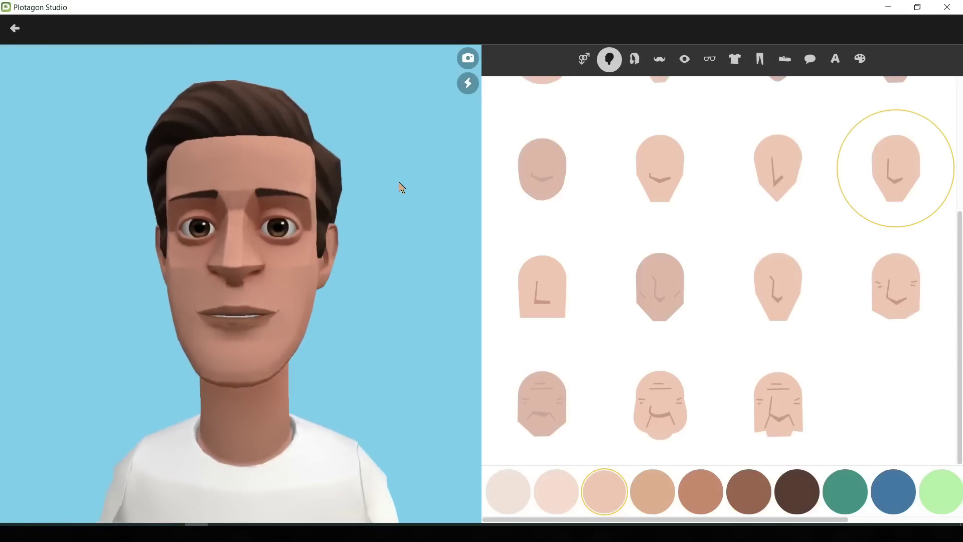
{"action": "scroll", "coordinate": [647, 266], "scroll_direction": "up", "scroll_amount": 4}
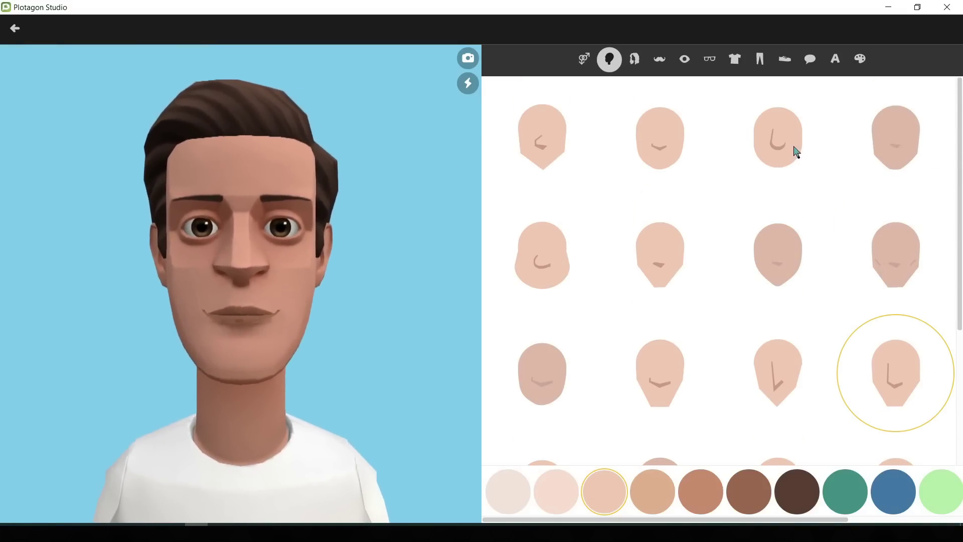
{"action": "left_click", "coordinate": [793, 150]}
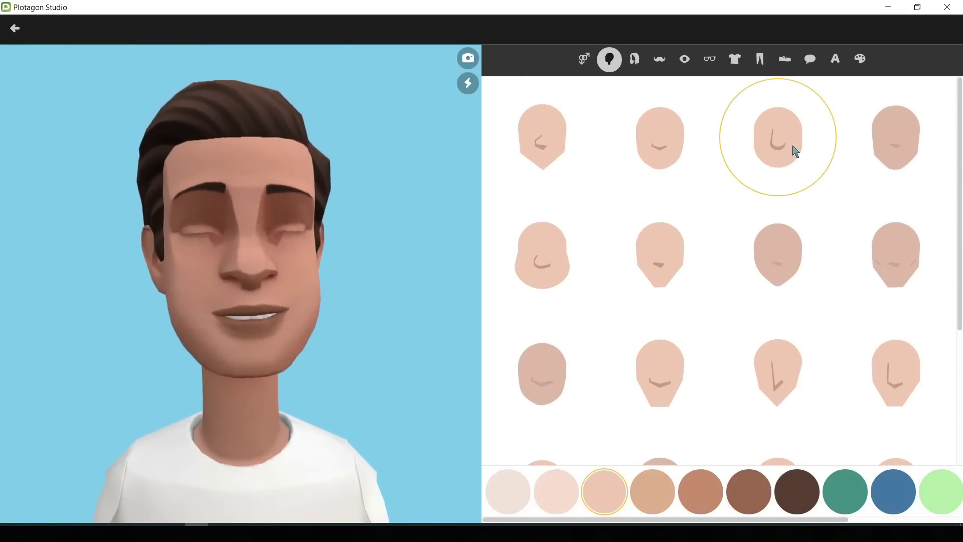
{"action": "left_click", "coordinate": [544, 270]}
{"action": "left_click", "coordinate": [663, 258]}
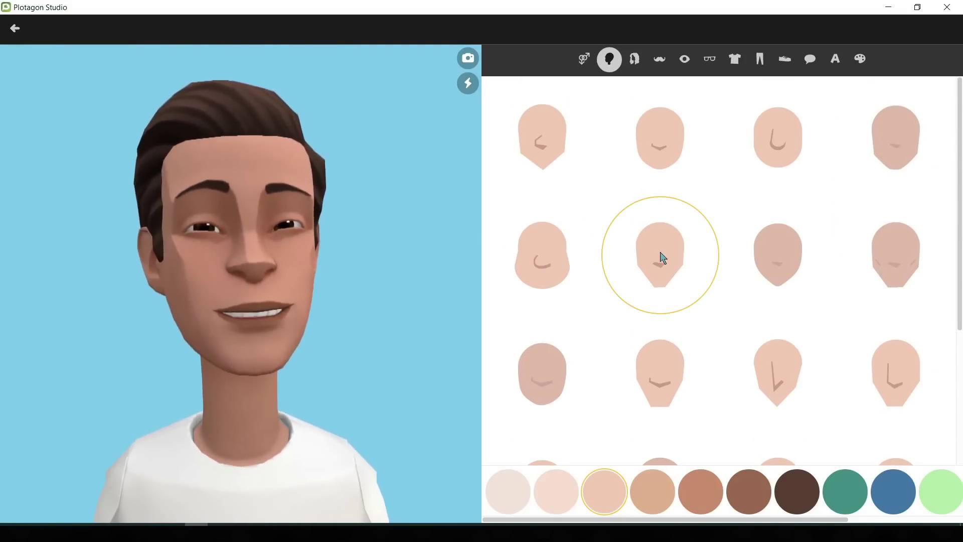
{"action": "left_click", "coordinate": [776, 261]}
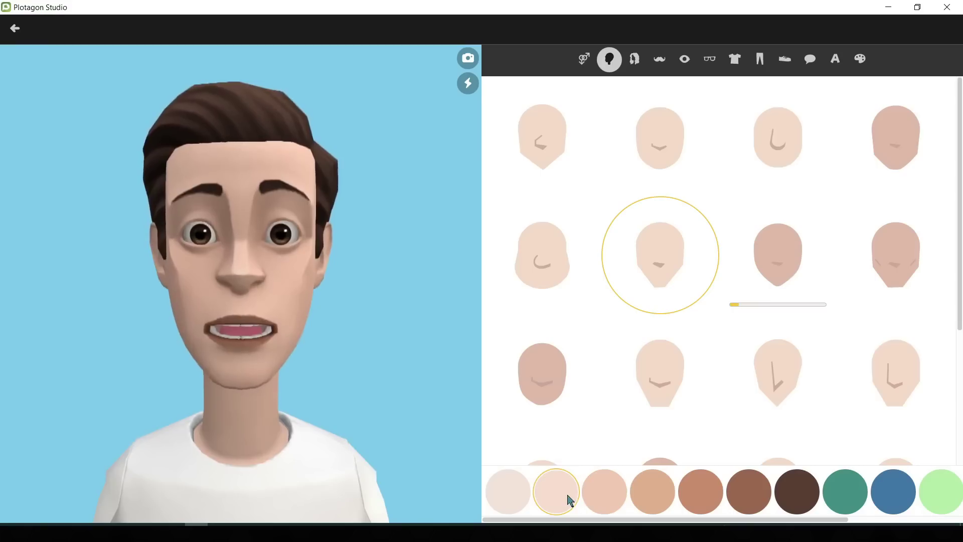
{"action": "left_click", "coordinate": [634, 493]}
{"action": "left_click", "coordinate": [687, 502]}
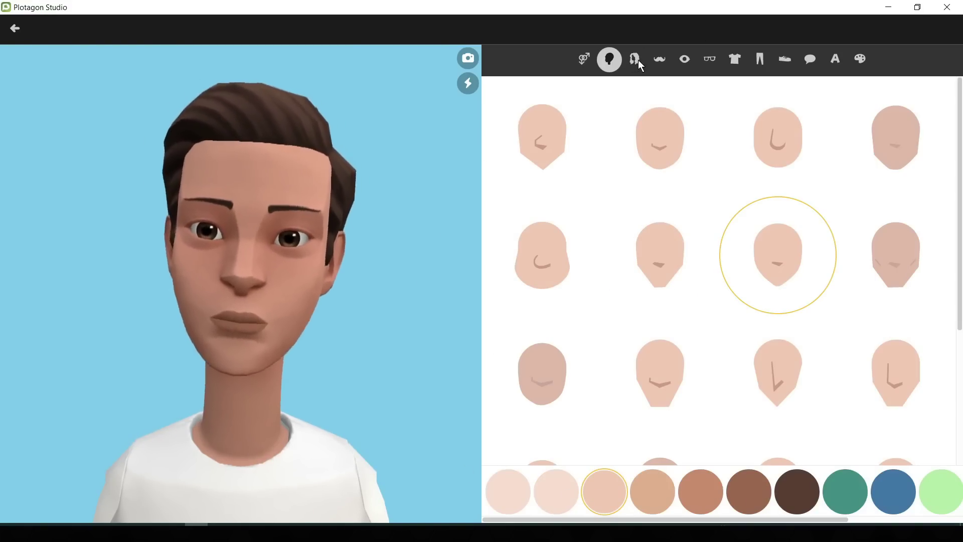
Step: Give him a short hairstyle in dark brown
{"action": "left_click", "coordinate": [634, 59]}
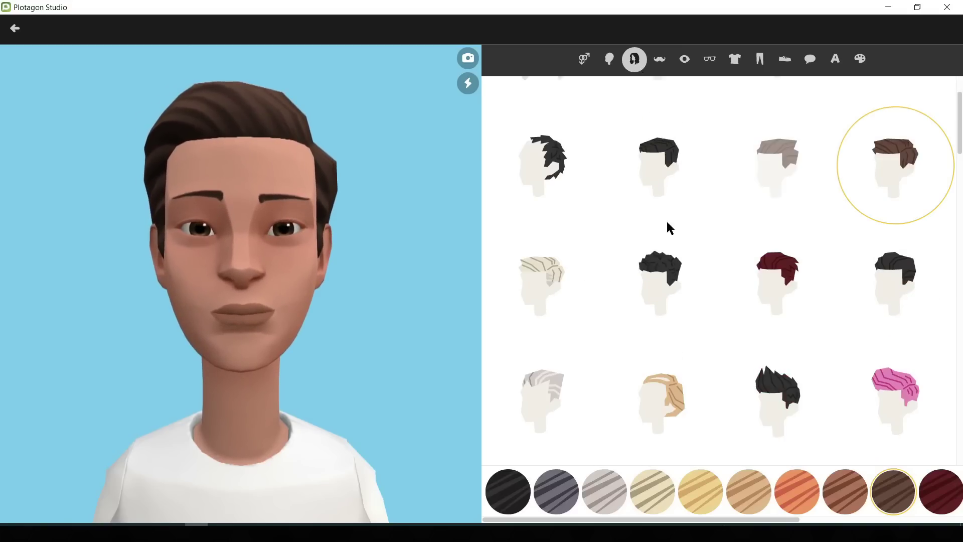
{"action": "left_click", "coordinate": [658, 167]}
{"action": "left_click", "coordinate": [560, 491]}
{"action": "left_click", "coordinate": [605, 493]}
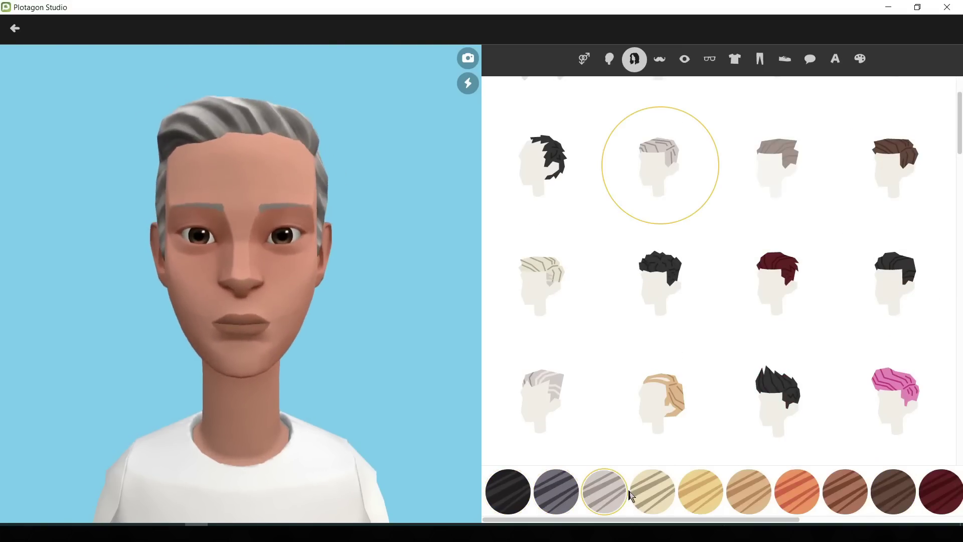
{"action": "left_click", "coordinate": [652, 494]}
{"action": "left_click", "coordinate": [900, 498]}
Step: Try several beards and moustaches, then remove all facial hair
{"action": "left_click", "coordinate": [660, 59]}
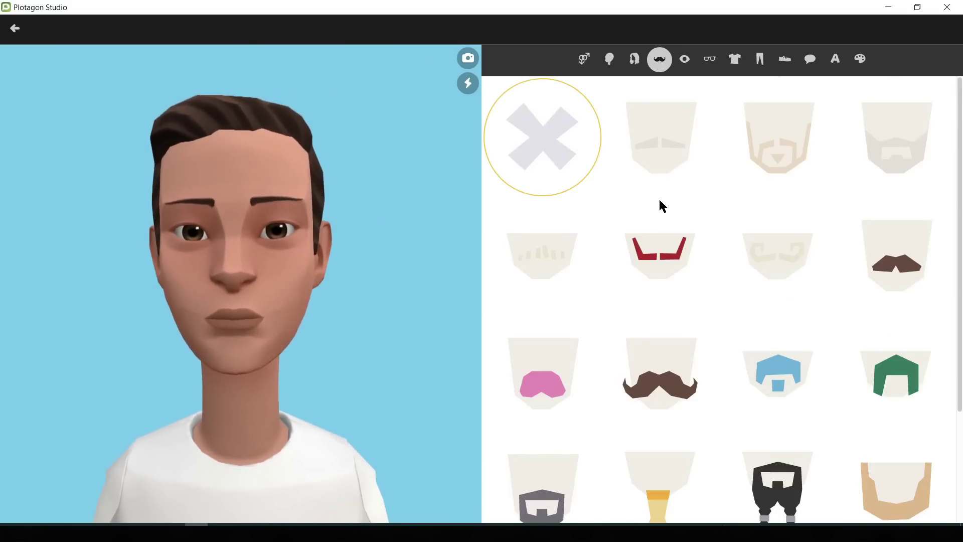
{"action": "left_click", "coordinate": [778, 137]}
{"action": "left_click", "coordinate": [897, 138]}
{"action": "left_click", "coordinate": [658, 254]}
{"action": "left_click", "coordinate": [897, 259]}
{"action": "left_click", "coordinate": [660, 374]}
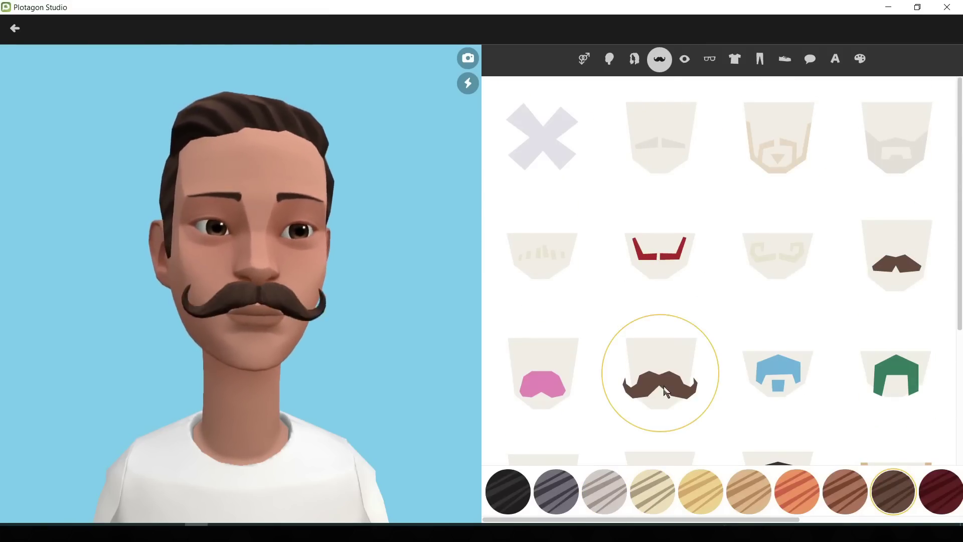
{"action": "left_click", "coordinate": [778, 374]}
{"action": "left_click", "coordinate": [896, 374]}
{"action": "left_click", "coordinate": [777, 138]}
{"action": "left_click", "coordinate": [542, 141]}
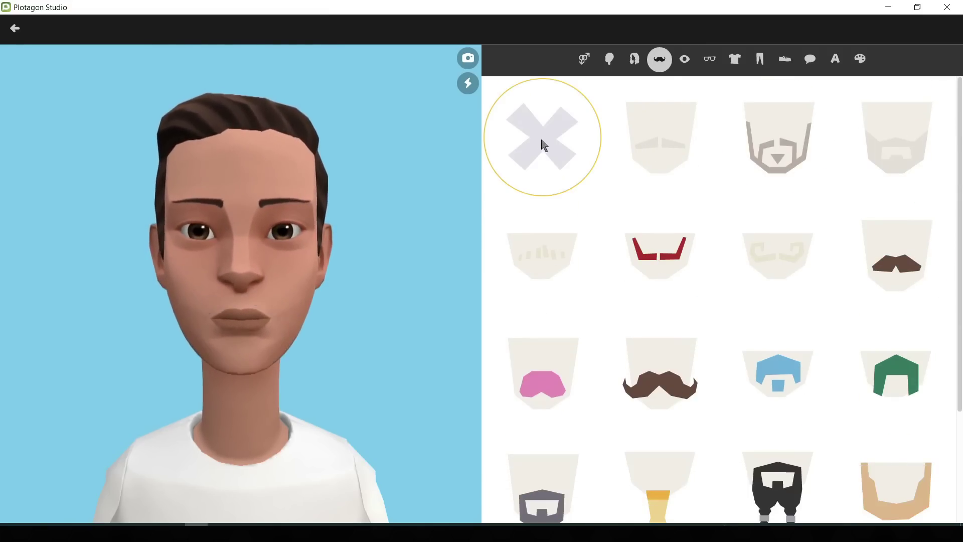
{"action": "scroll", "coordinate": [612, 126], "scroll_direction": "down", "scroll_amount": 2}
Step: Keep the plain eye outline and original lip colour, and make the eyebrows angled
{"action": "left_click", "coordinate": [685, 58]}
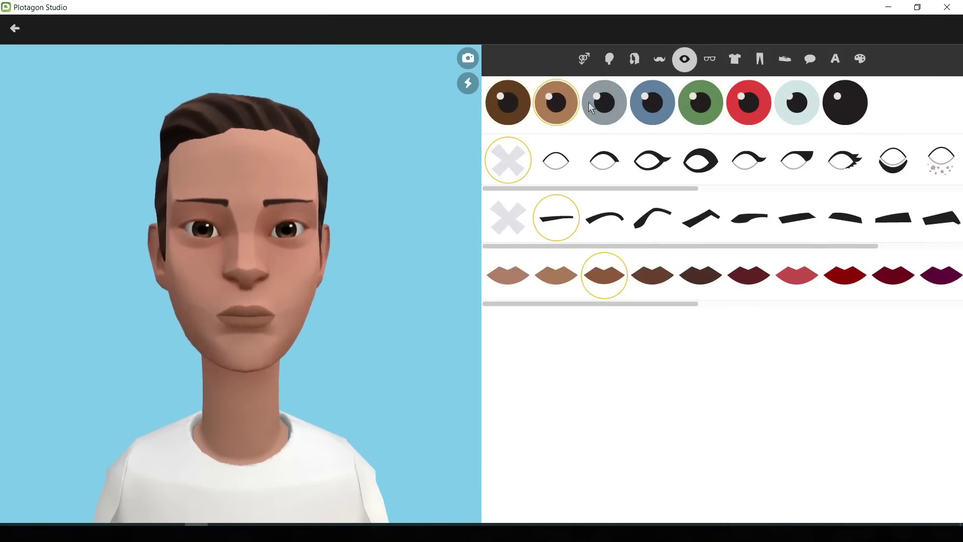
{"action": "left_click", "coordinate": [552, 163]}
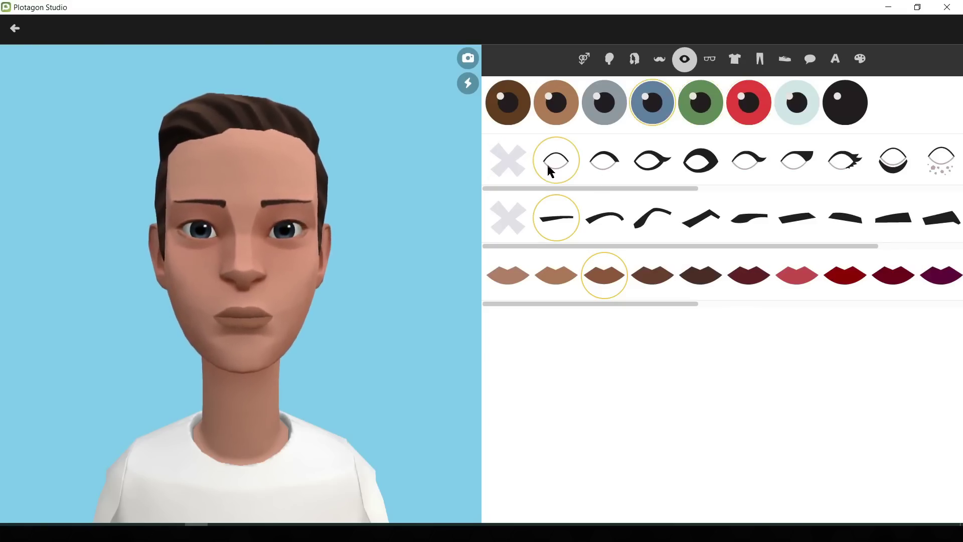
{"action": "left_click", "coordinate": [746, 168]}
{"action": "left_click", "coordinate": [559, 166]}
{"action": "left_click", "coordinate": [703, 219]}
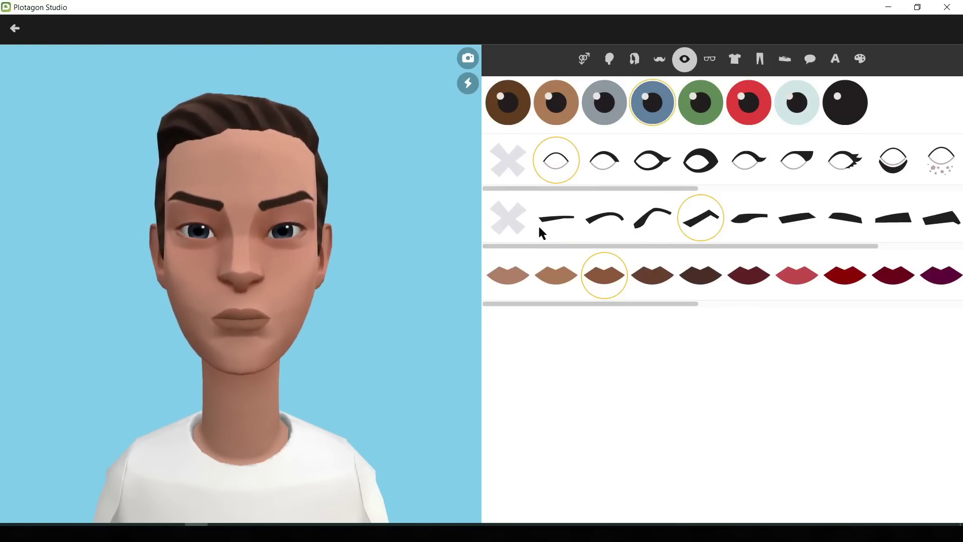
{"action": "left_click", "coordinate": [556, 276]}
{"action": "left_click", "coordinate": [604, 281]}
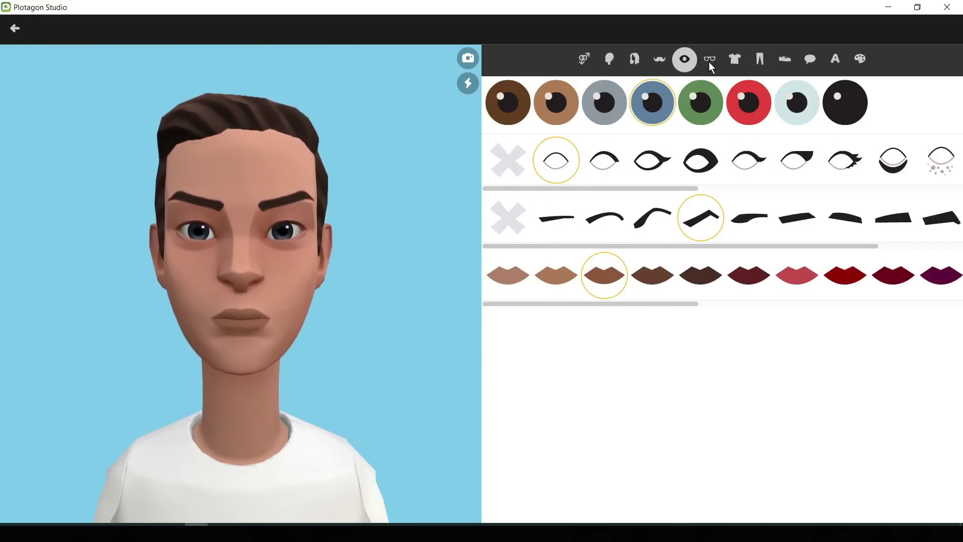
Step: Put round black glasses on the character after trying square ones
{"action": "left_click", "coordinate": [710, 61]}
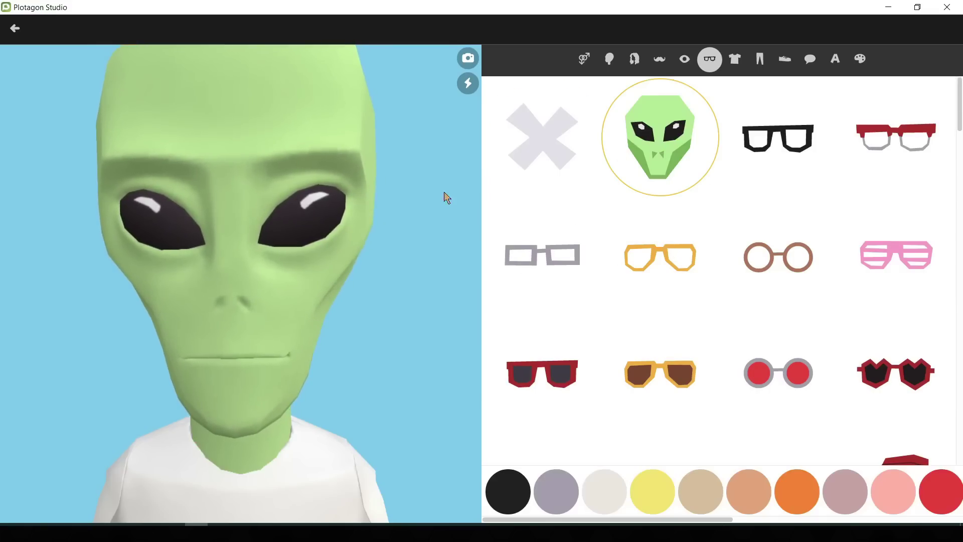
{"action": "left_click", "coordinate": [779, 142]}
{"action": "left_click", "coordinate": [654, 266]}
{"action": "left_click", "coordinate": [782, 273]}
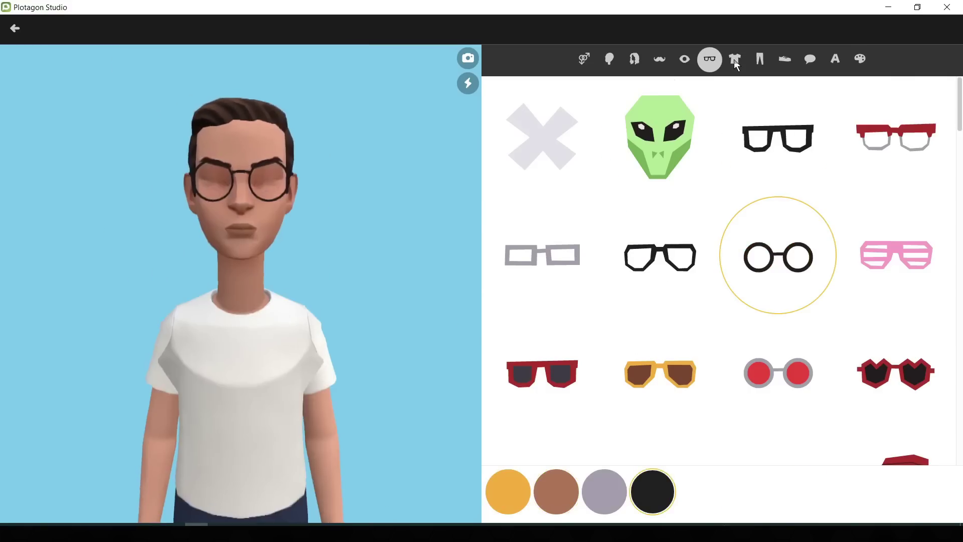
{"action": "left_click", "coordinate": [736, 63]}
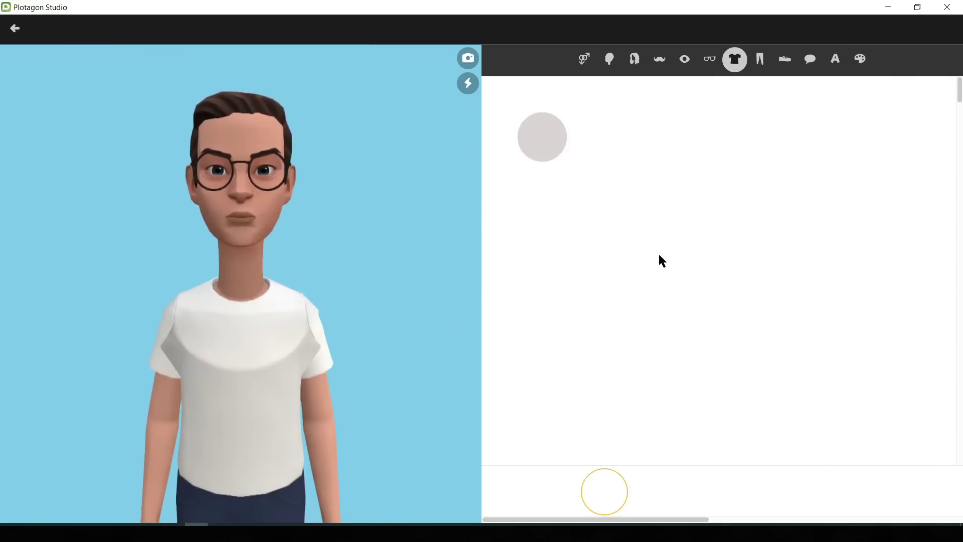
Step: Try various tops, settling on the white T-shirt with phone
{"action": "scroll", "coordinate": [756, 275], "scroll_direction": "down", "scroll_amount": 15}
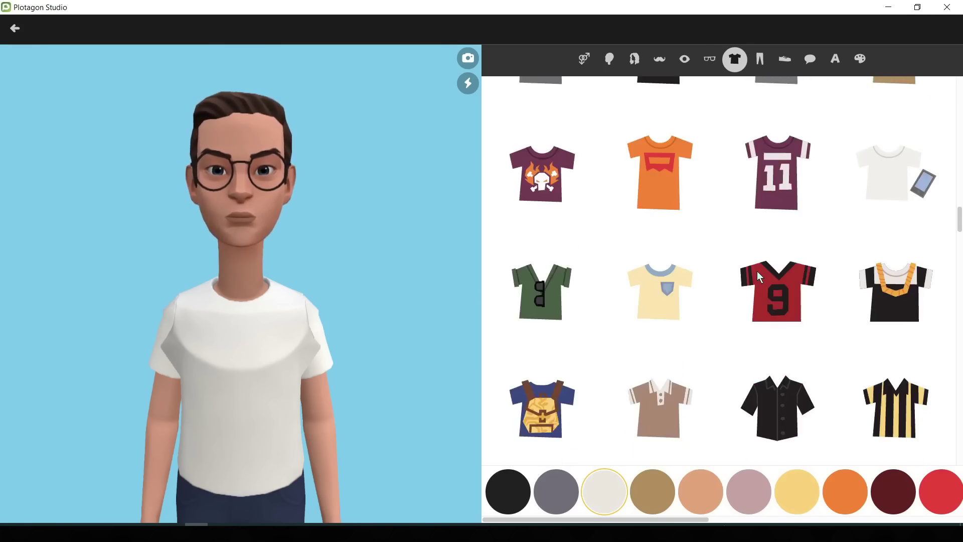
{"action": "scroll", "coordinate": [597, 279], "scroll_direction": "down", "scroll_amount": 3}
{"action": "left_click", "coordinate": [777, 372]}
{"action": "scroll", "coordinate": [773, 336], "scroll_direction": "up", "scroll_amount": 4}
{"action": "left_click", "coordinate": [773, 336]}
{"action": "scroll", "coordinate": [708, 255], "scroll_direction": "down", "scroll_amount": 10}
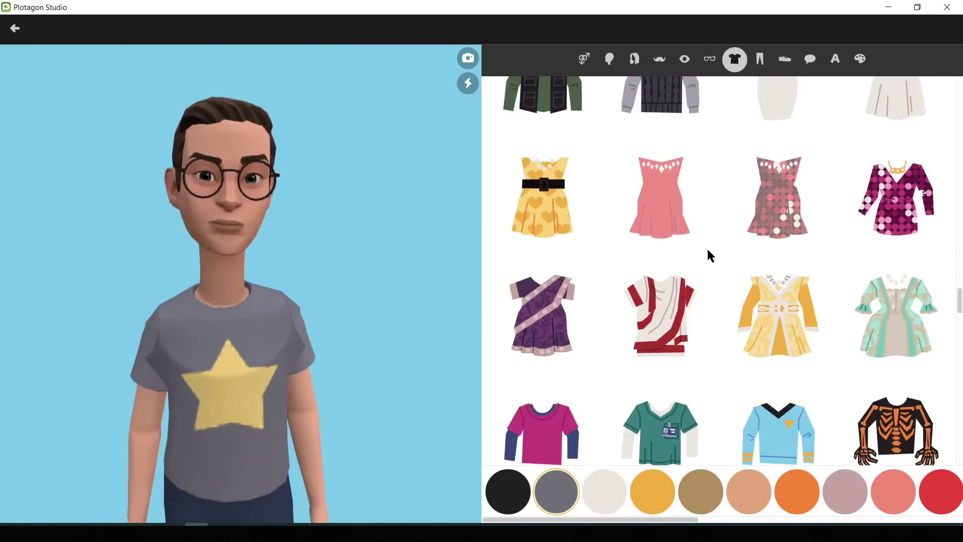
{"action": "scroll", "coordinate": [709, 255], "scroll_direction": "down", "scroll_amount": 5}
{"action": "left_click", "coordinate": [886, 254]}
{"action": "scroll", "coordinate": [839, 301], "scroll_direction": "down", "scroll_amount": 5}
{"action": "left_click", "coordinate": [796, 491]}
{"action": "left_click", "coordinate": [789, 394]}
{"action": "scroll", "coordinate": [795, 331], "scroll_direction": "down", "scroll_amount": 5}
{"action": "left_click", "coordinate": [794, 331]}
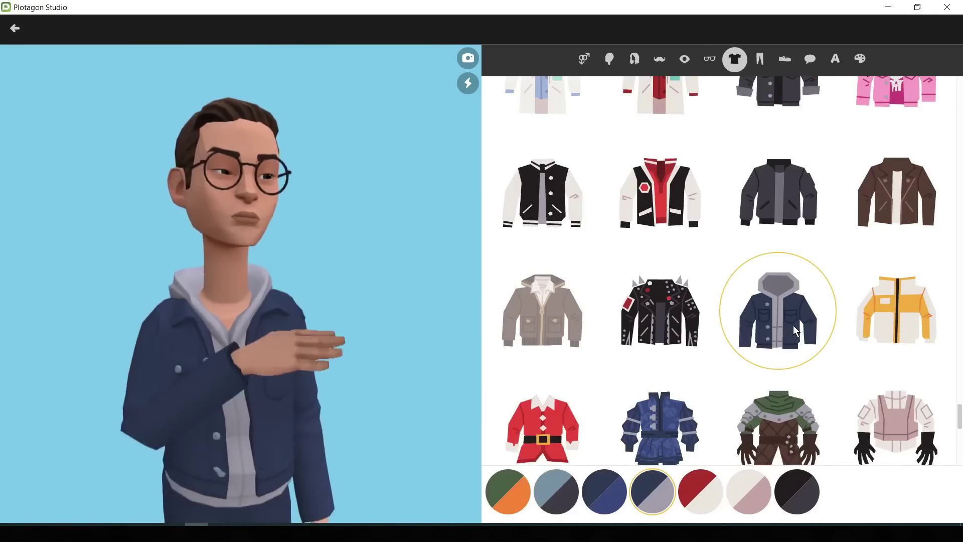
{"action": "scroll", "coordinate": [752, 321], "scroll_direction": "up", "scroll_amount": 5}
{"action": "left_click", "coordinate": [712, 311]}
{"action": "scroll", "coordinate": [707, 296], "scroll_direction": "up", "scroll_amount": 8}
{"action": "left_click", "coordinate": [706, 294]}
{"action": "scroll", "coordinate": [703, 281], "scroll_direction": "up", "scroll_amount": 5}
{"action": "left_click", "coordinate": [701, 276]}
{"action": "scroll", "coordinate": [652, 376], "scroll_direction": "up", "scroll_amount": 2}
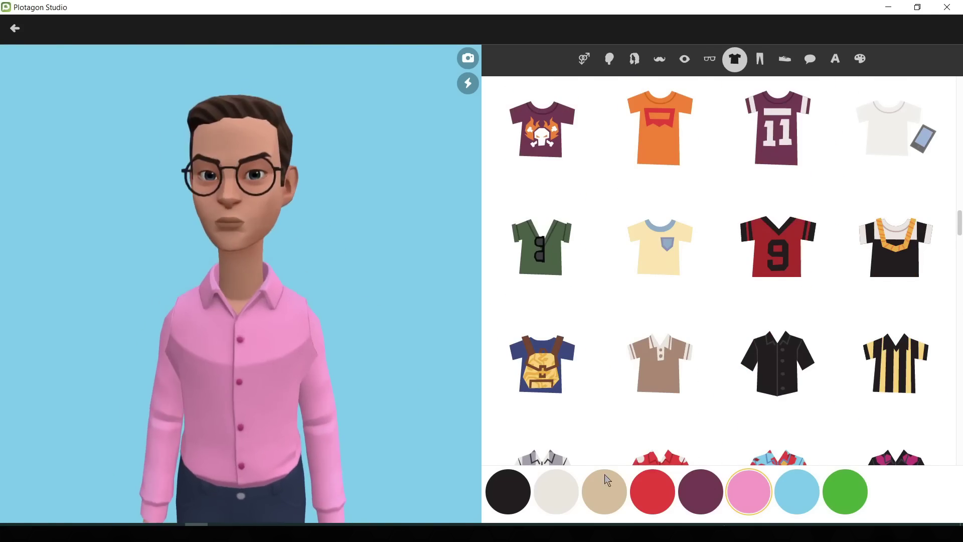
{"action": "left_click", "coordinate": [777, 128]}
{"action": "left_click", "coordinate": [891, 128]}
Step: Dress him in light-blue track pants after trying khaki, zebra and beige pants
{"action": "left_click", "coordinate": [760, 58]}
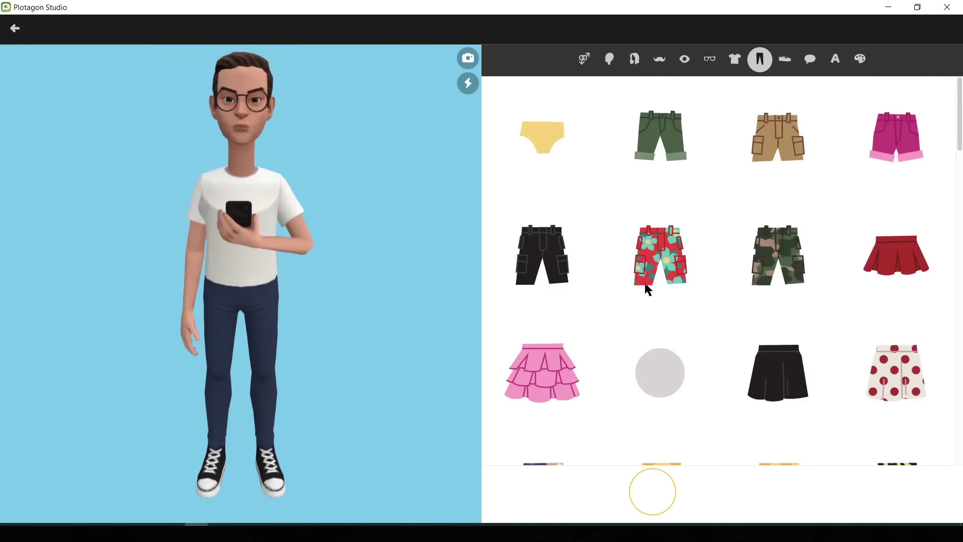
{"action": "left_click", "coordinate": [560, 396]}
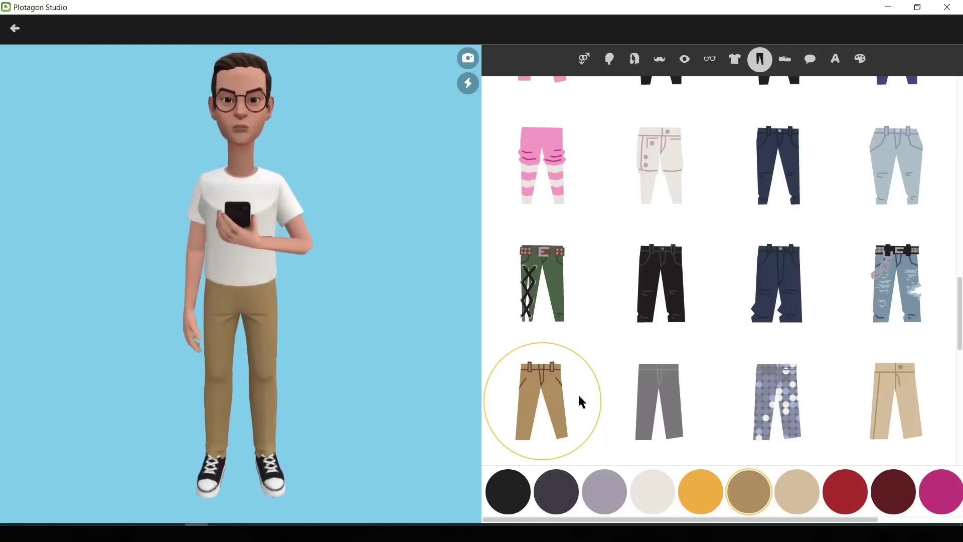
{"action": "scroll", "coordinate": [713, 302], "scroll_direction": "up", "scroll_amount": 6}
{"action": "left_click", "coordinate": [548, 277]}
{"action": "scroll", "coordinate": [628, 266], "scroll_direction": "up", "scroll_amount": 4}
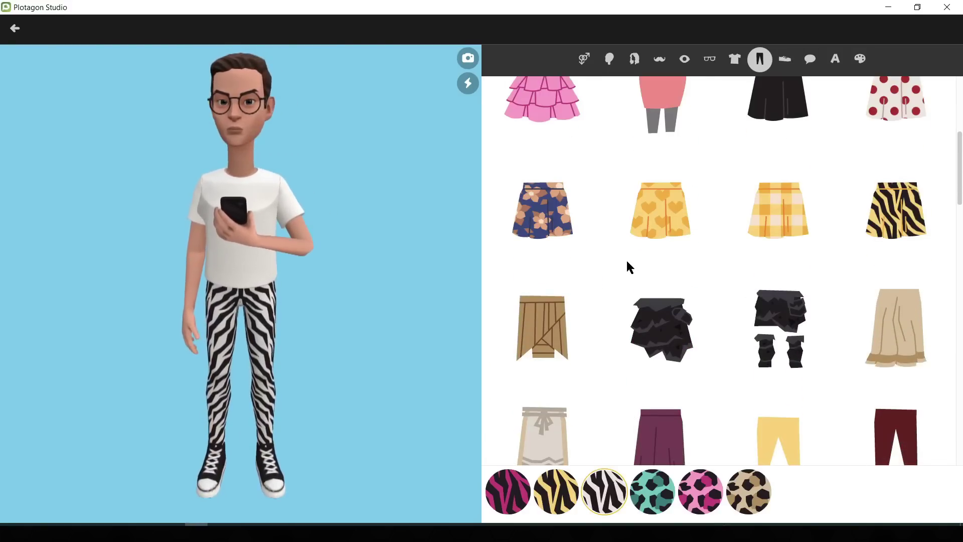
{"action": "scroll", "coordinate": [628, 266], "scroll_direction": "down", "scroll_amount": 8}
{"action": "scroll", "coordinate": [627, 266], "scroll_direction": "down", "scroll_amount": 5}
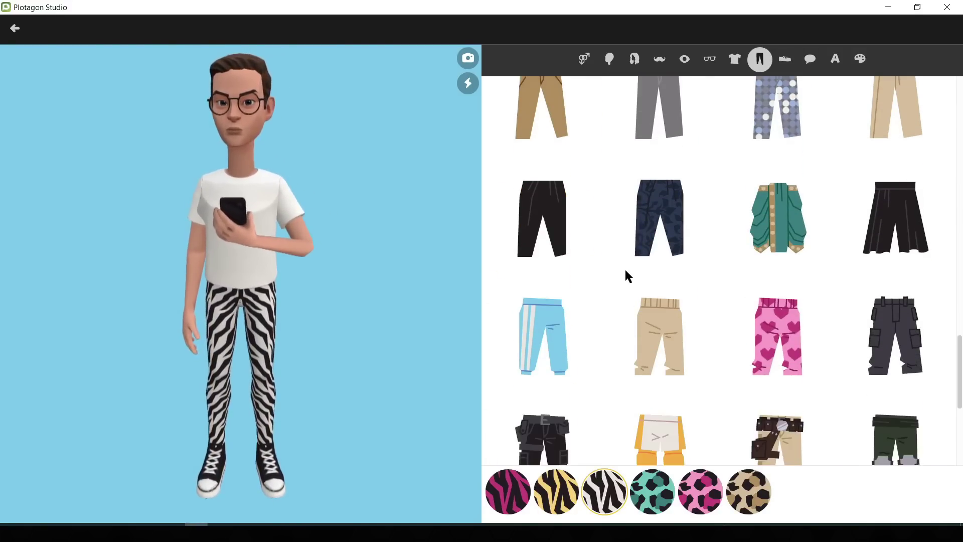
{"action": "left_click", "coordinate": [645, 314]}
{"action": "left_click", "coordinate": [569, 339]}
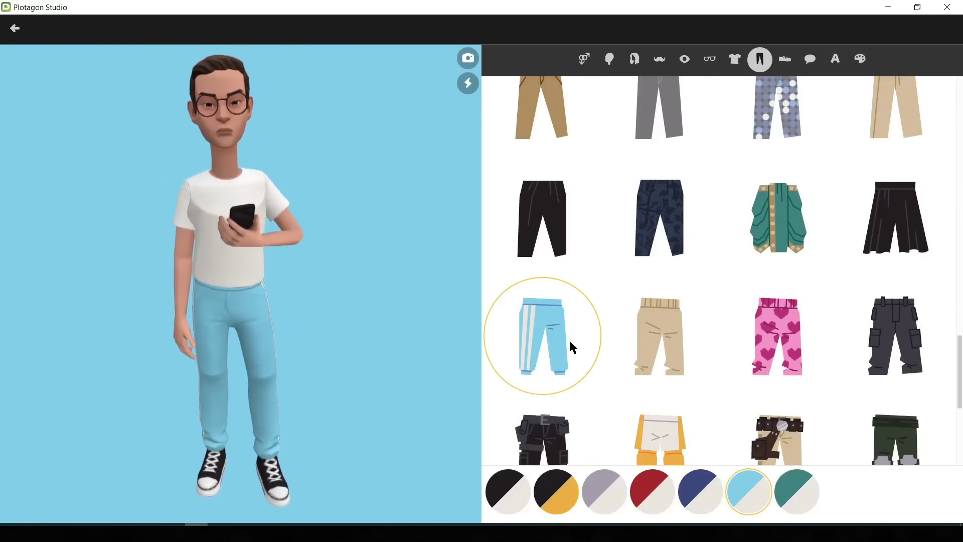
Step: Put grey sneakers on the character
{"action": "left_click", "coordinate": [785, 62]}
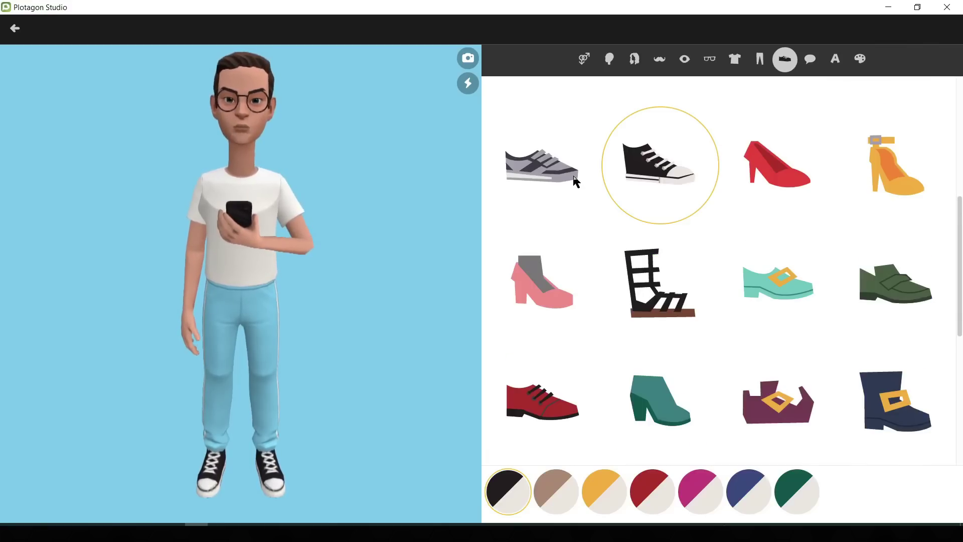
{"action": "left_click", "coordinate": [575, 180]}
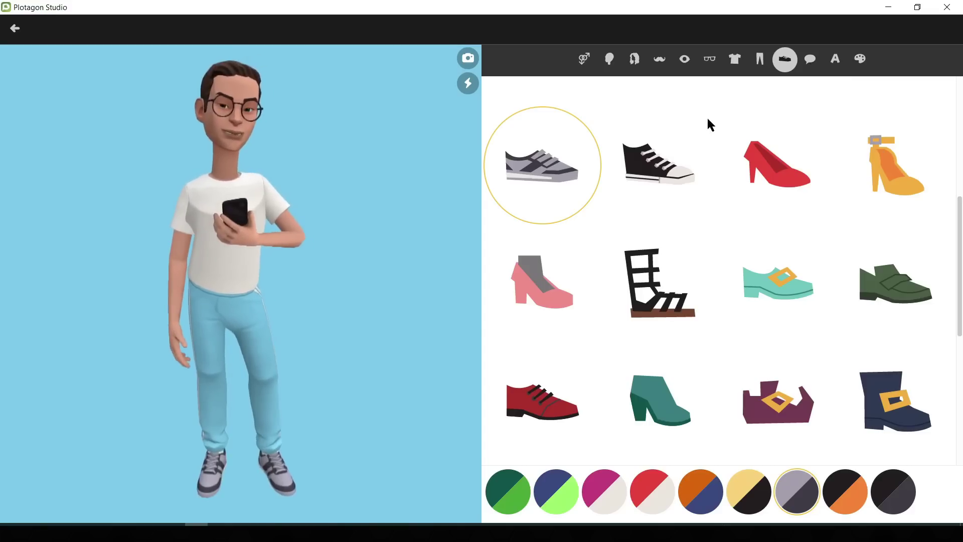
{"action": "left_click", "coordinate": [835, 61]}
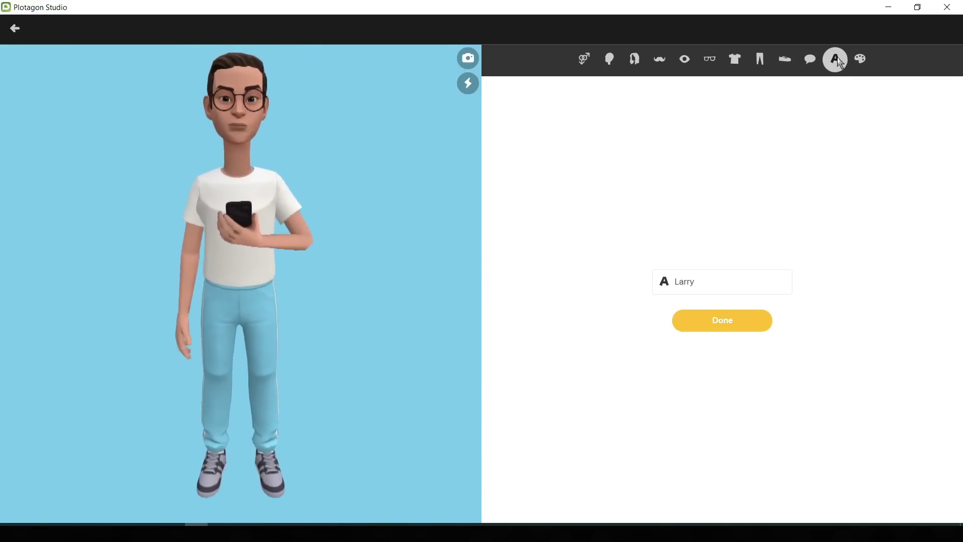
Step: Rename the character from Larry to Jhon, then begin a second new character
{"action": "left_click", "coordinate": [705, 285]}
{"action": "key", "text": "BackSpace"}
{"action": "type", "text": "Jhon"}
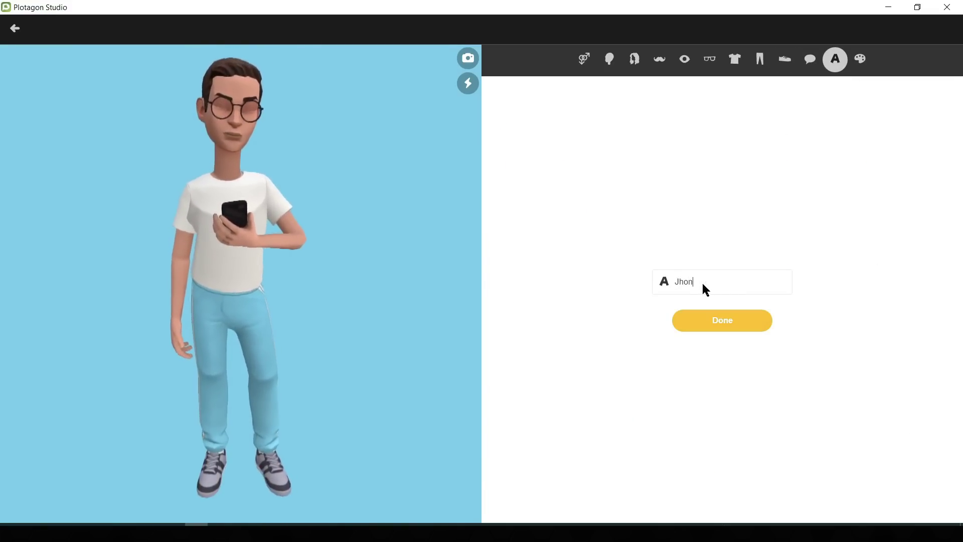
{"action": "key", "text": "Return"}
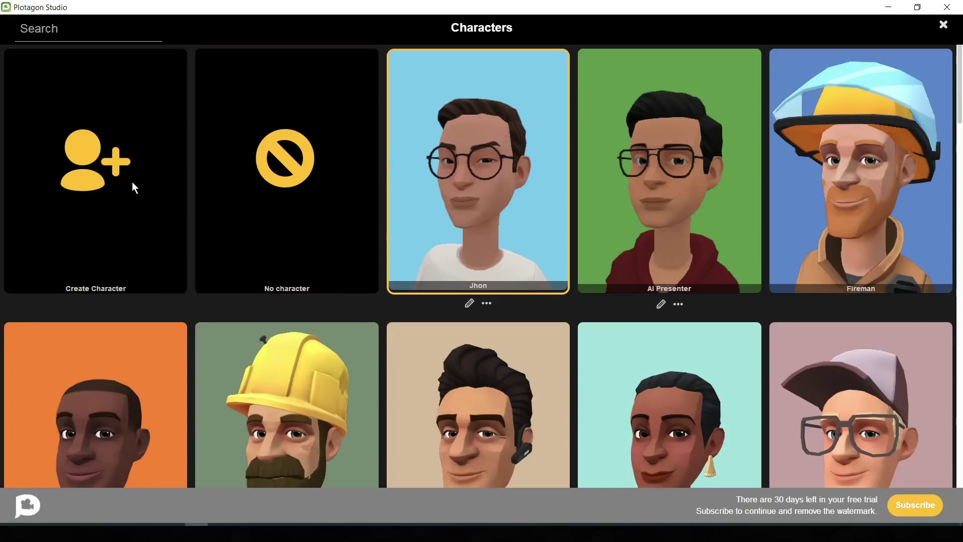
{"action": "left_click", "coordinate": [89, 164]}
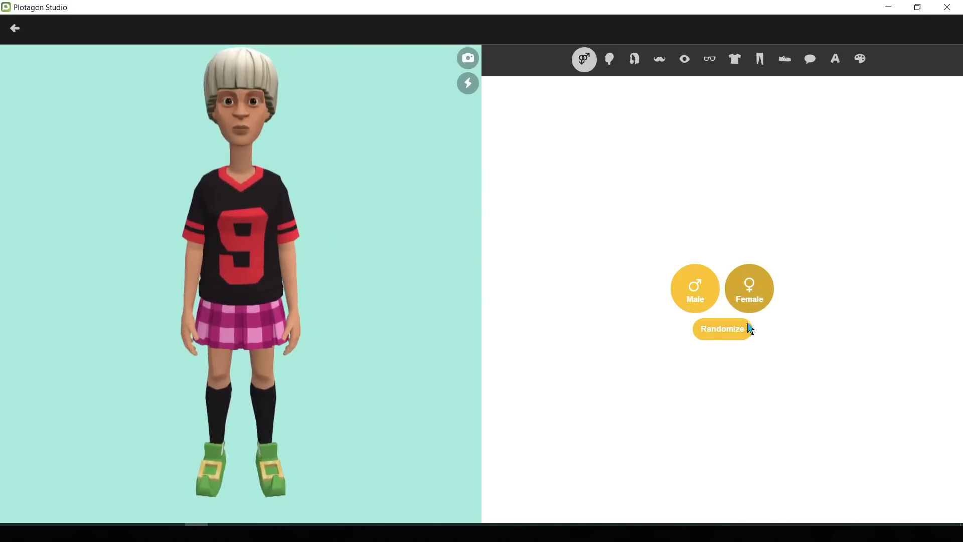
Step: Give the character a lighter face shape and a dark brown bob hairstyle
{"action": "left_click", "coordinate": [610, 59]}
{"action": "left_click", "coordinate": [777, 181]}
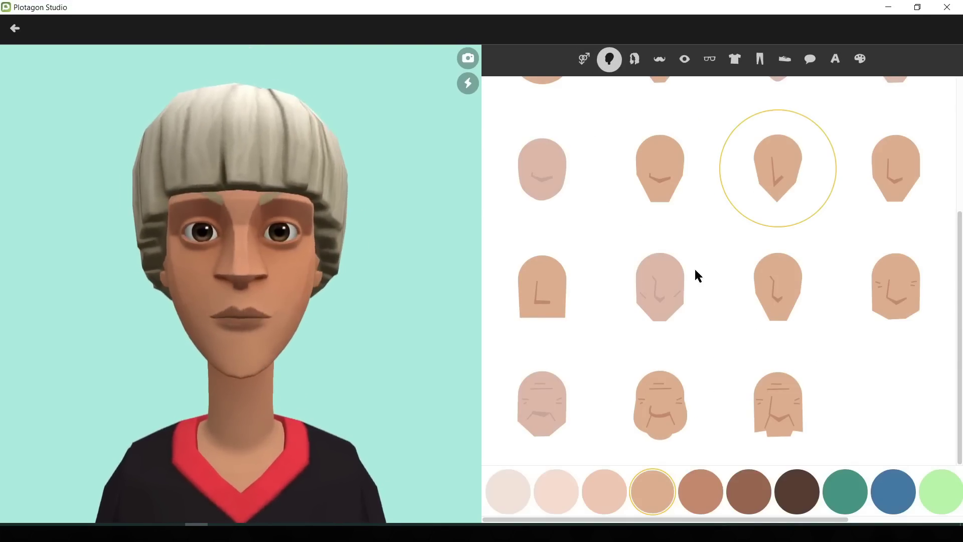
{"action": "scroll", "coordinate": [662, 301], "scroll_direction": "up", "scroll_amount": 2}
{"action": "left_click", "coordinate": [635, 59]}
{"action": "left_click", "coordinate": [776, 170]}
{"action": "scroll", "coordinate": [703, 276], "scroll_direction": "down", "scroll_amount": 5}
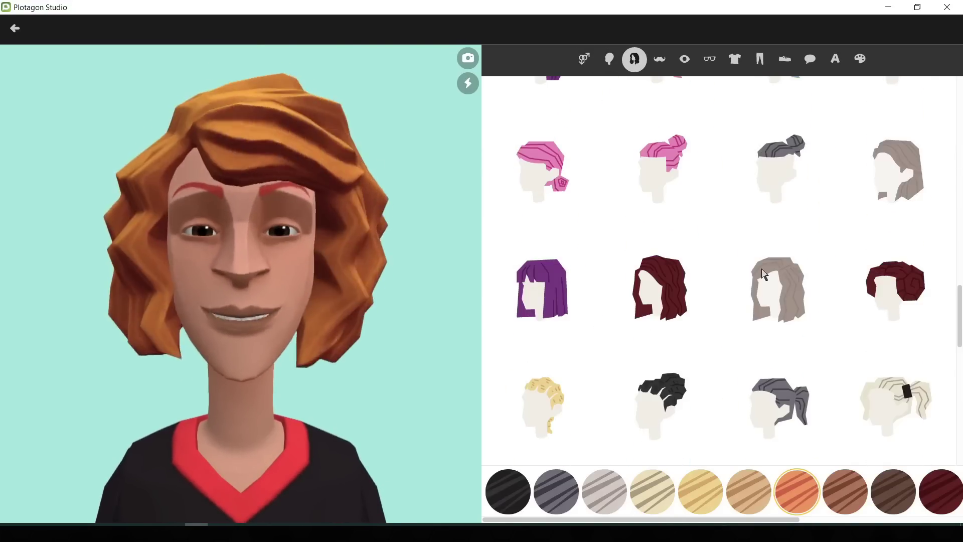
{"action": "scroll", "coordinate": [702, 276], "scroll_direction": "down", "scroll_amount": 3}
{"action": "left_click", "coordinate": [555, 370]}
{"action": "scroll", "coordinate": [653, 326], "scroll_direction": "down", "scroll_amount": 2}
{"action": "left_click", "coordinate": [685, 305]}
{"action": "scroll", "coordinate": [803, 326], "scroll_direction": "up", "scroll_amount": 5}
{"action": "left_click", "coordinate": [893, 365]}
{"action": "scroll", "coordinate": [853, 326], "scroll_direction": "up", "scroll_amount": 3}
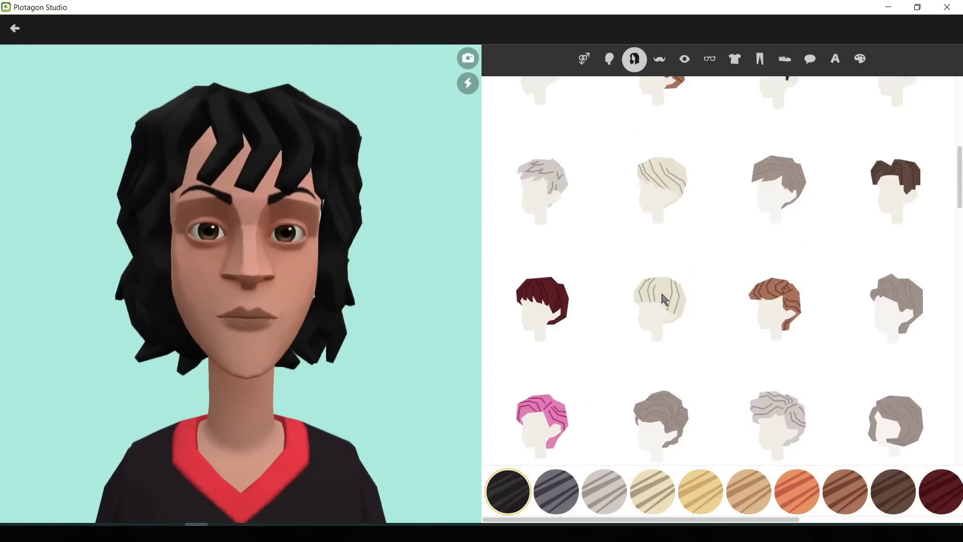
{"action": "scroll", "coordinate": [803, 251], "scroll_direction": "down", "scroll_amount": 4}
{"action": "left_click", "coordinate": [778, 146]}
Step: Add winged eyeliner, reshape the eyebrows, and set brown lips and blue eyes
{"action": "left_click", "coordinate": [685, 59]}
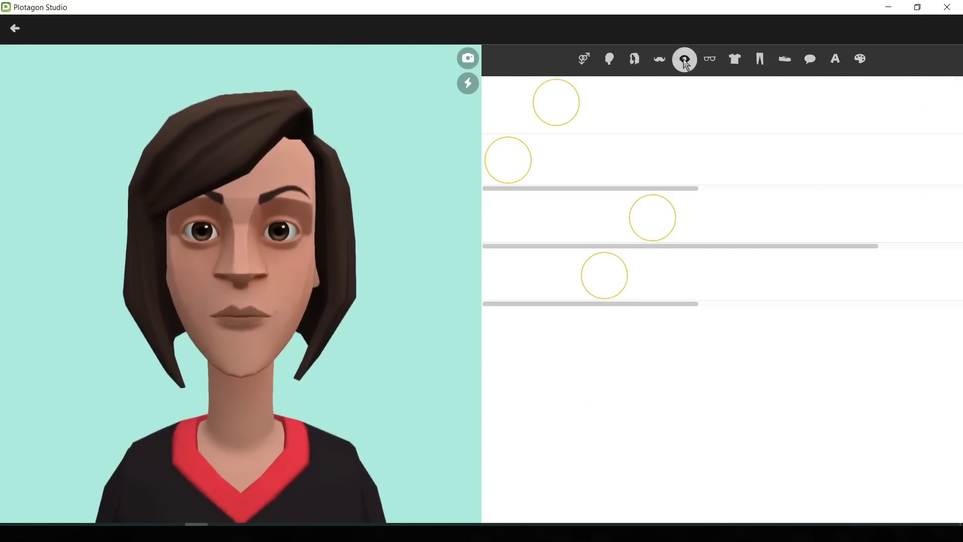
{"action": "left_click", "coordinate": [794, 163]}
{"action": "left_click", "coordinate": [846, 161]}
{"action": "left_click", "coordinate": [604, 217]}
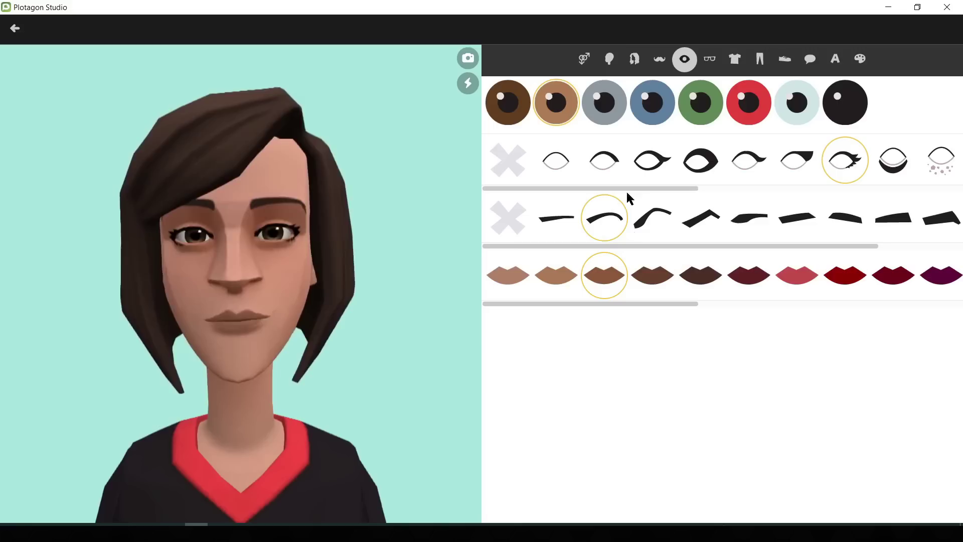
{"action": "left_click", "coordinate": [845, 275]}
{"action": "left_click", "coordinate": [749, 275]}
{"action": "left_click", "coordinate": [893, 275]}
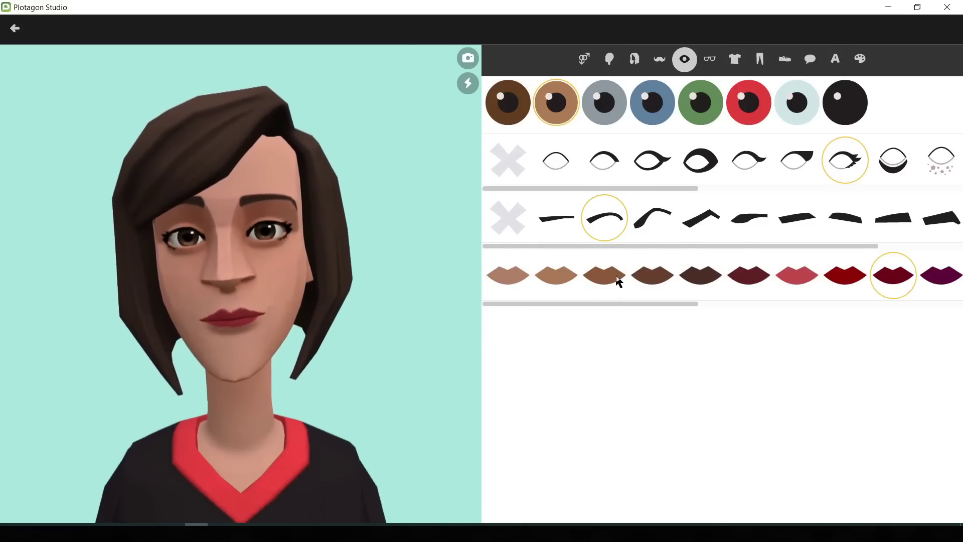
{"action": "left_click", "coordinate": [652, 275]}
{"action": "left_click", "coordinate": [652, 103]}
Step: Leave glasses off and dress her in a pink top, pink skirt and pink shoes
{"action": "left_click", "coordinate": [710, 59]}
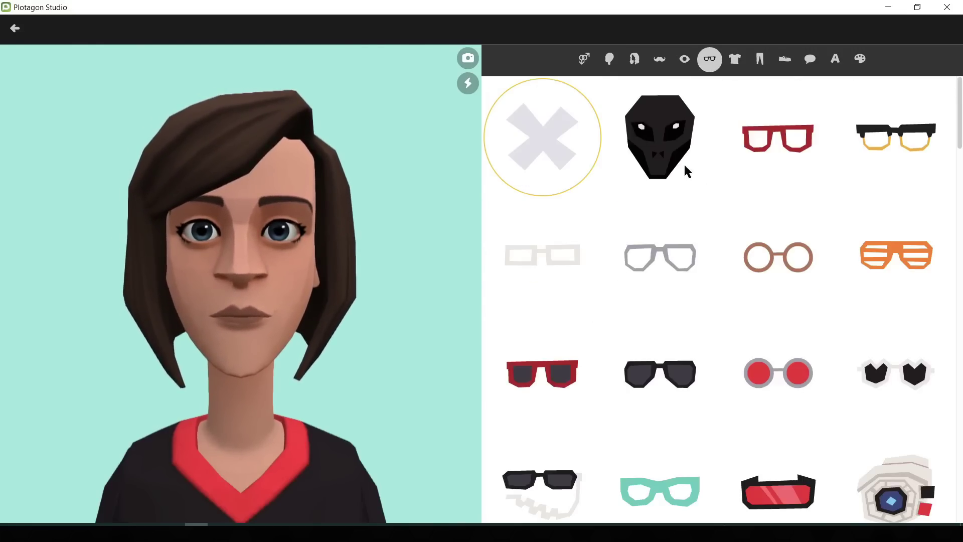
{"action": "left_click", "coordinate": [735, 60]}
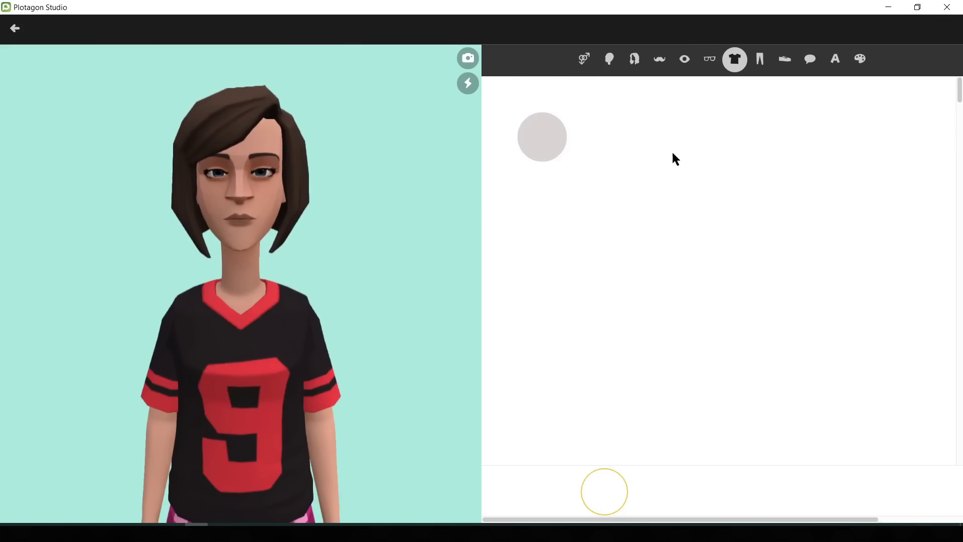
{"action": "scroll", "coordinate": [812, 223], "scroll_direction": "down", "scroll_amount": 10}
{"action": "scroll", "coordinate": [699, 260], "scroll_direction": "up", "scroll_amount": 15}
{"action": "left_click", "coordinate": [676, 273]}
{"action": "left_click", "coordinate": [777, 391]}
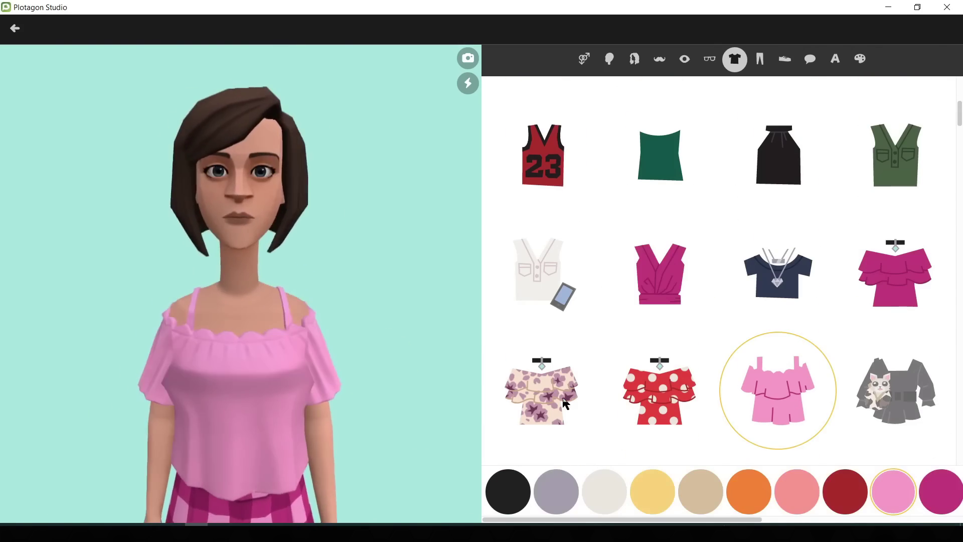
{"action": "left_click", "coordinate": [760, 59]}
{"action": "left_click", "coordinate": [542, 252]}
{"action": "left_click", "coordinate": [785, 59]}
{"action": "left_click", "coordinate": [778, 348]}
{"action": "left_click", "coordinate": [760, 59]}
Step: Rename the character from Wendy to 'Lisa' and save it
{"action": "left_click", "coordinate": [836, 60]}
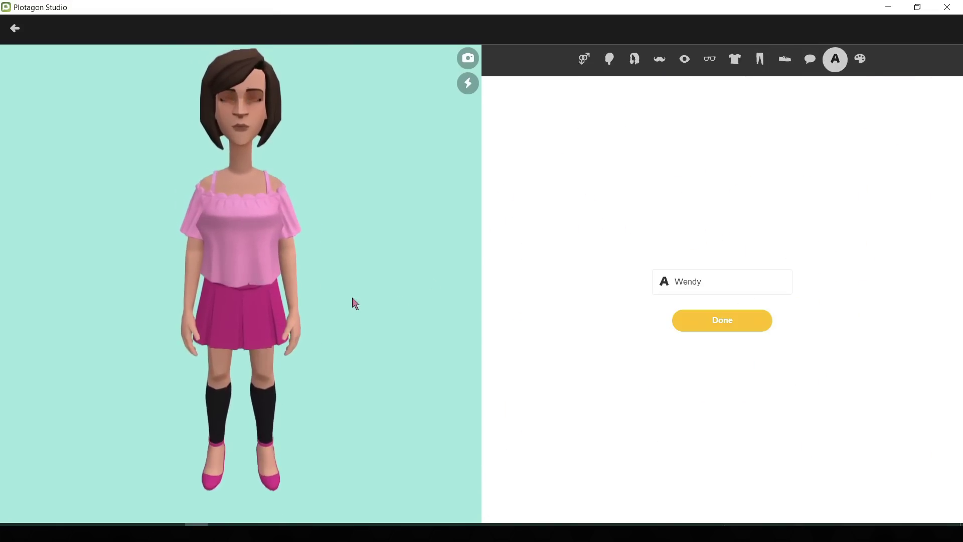
{"action": "left_click", "coordinate": [718, 281]}
{"action": "double_click", "coordinate": [719, 280]}
{"action": "key", "text": "BackSpace"}
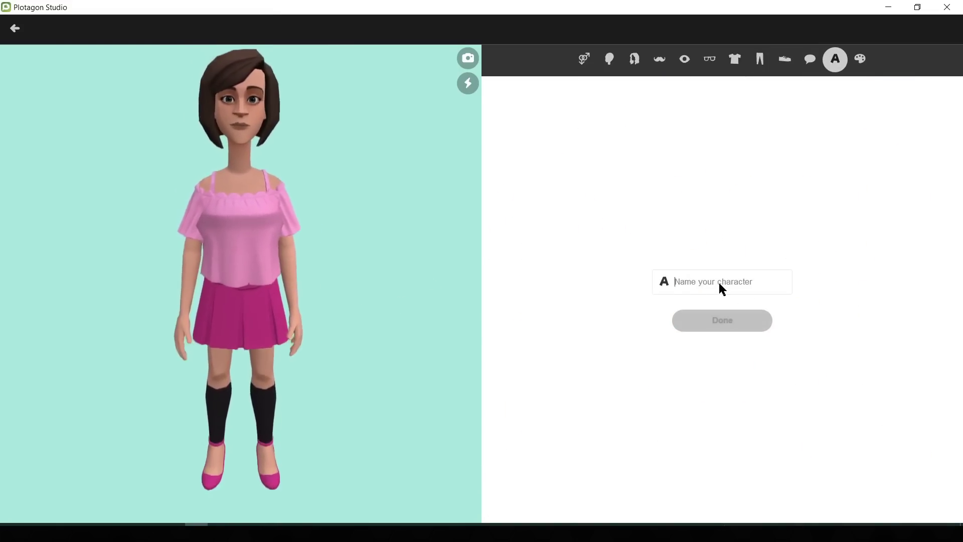
{"action": "type", "text": "Lisa"}
{"action": "left_click", "coordinate": [723, 320]}
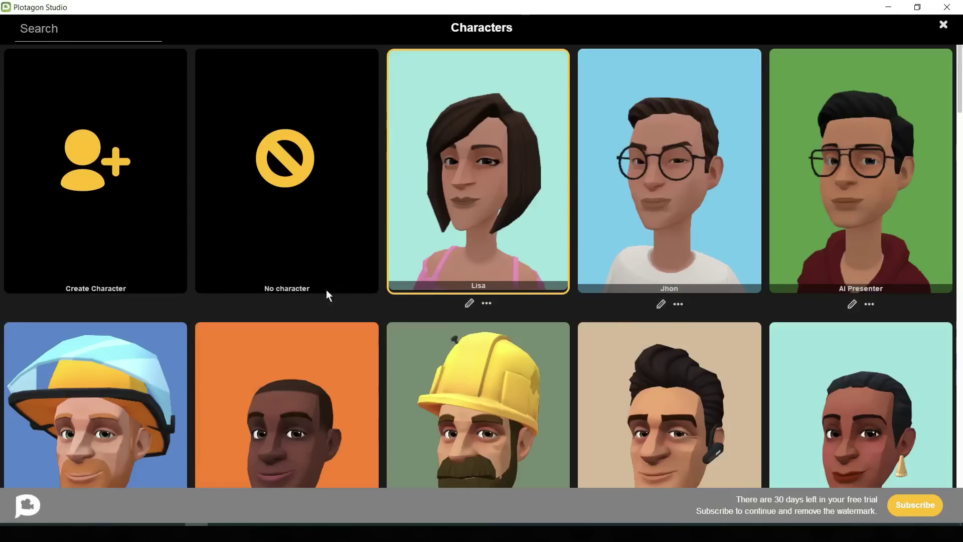
Step: Cast Jhon as the first actor and Lisa as the second, standing right by the door
{"action": "left_click", "coordinate": [667, 191]}
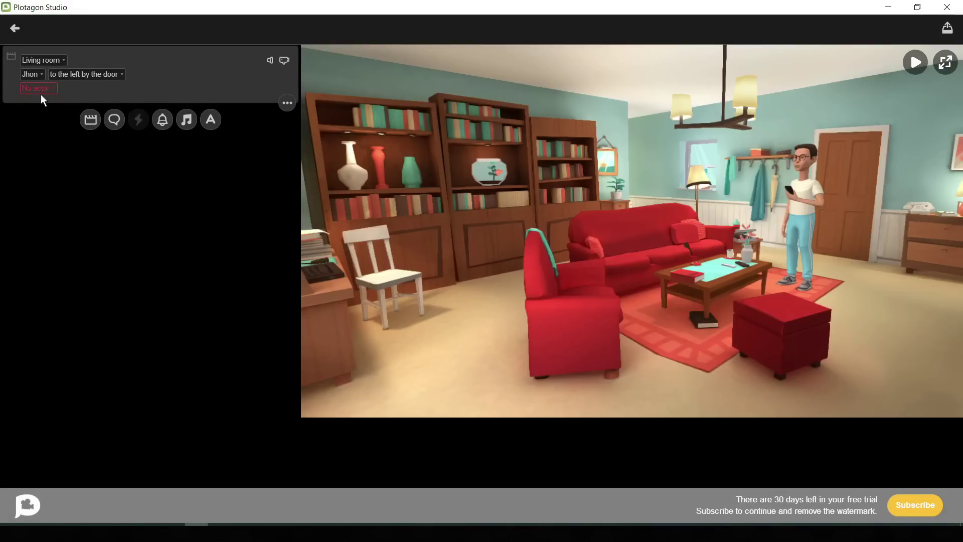
{"action": "left_click", "coordinate": [39, 89]}
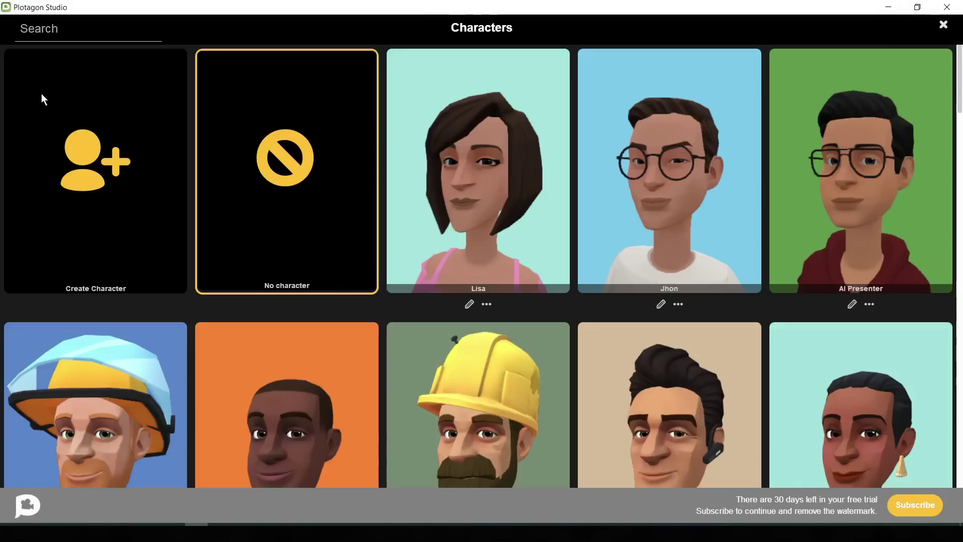
{"action": "left_click", "coordinate": [447, 175]}
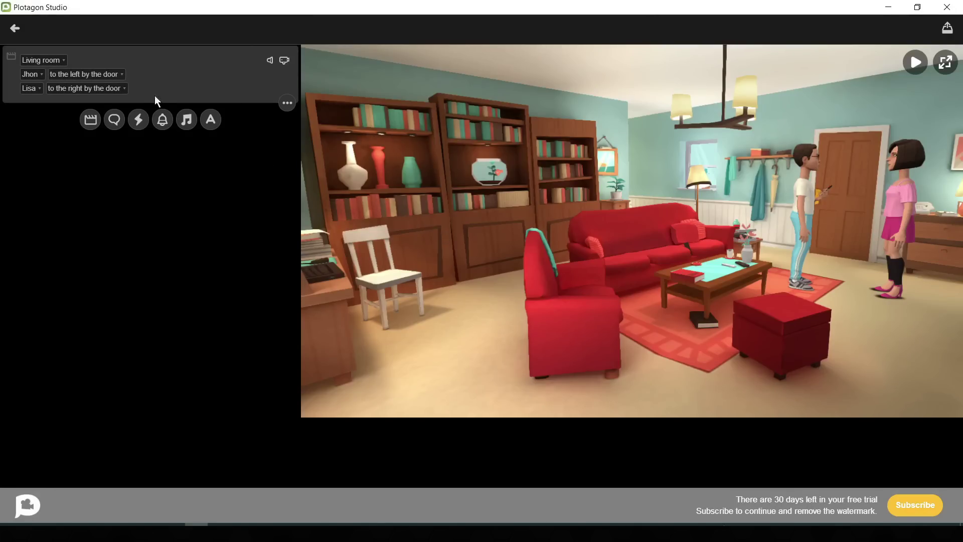
Step: Seat Jhon on the left of the sofa and Lisa on the ottoman
{"action": "left_click", "coordinate": [99, 75]}
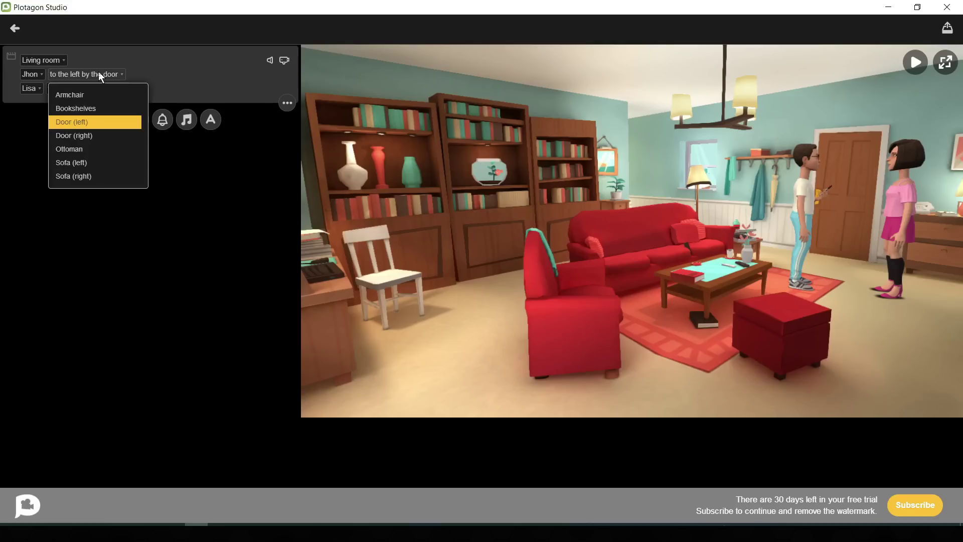
{"action": "left_click", "coordinate": [107, 162]}
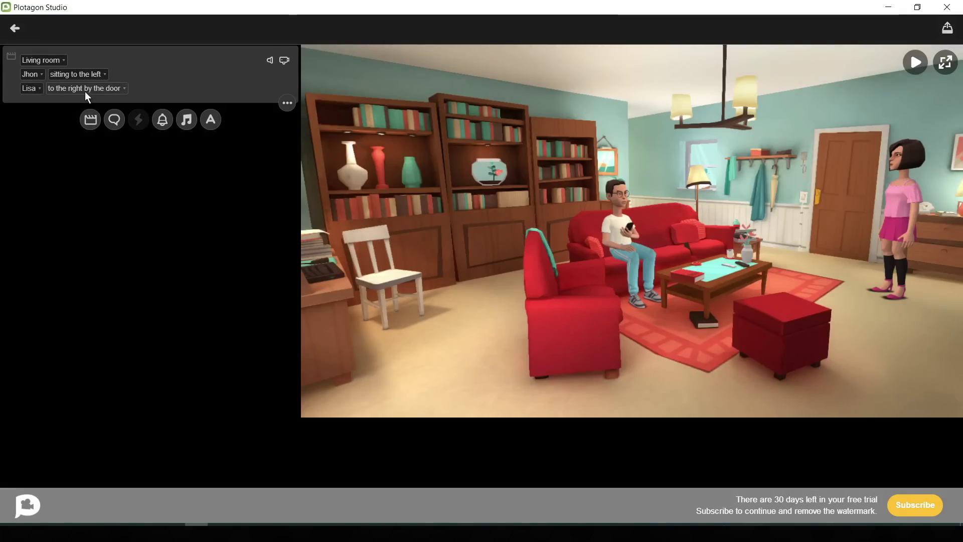
{"action": "left_click", "coordinate": [109, 91]}
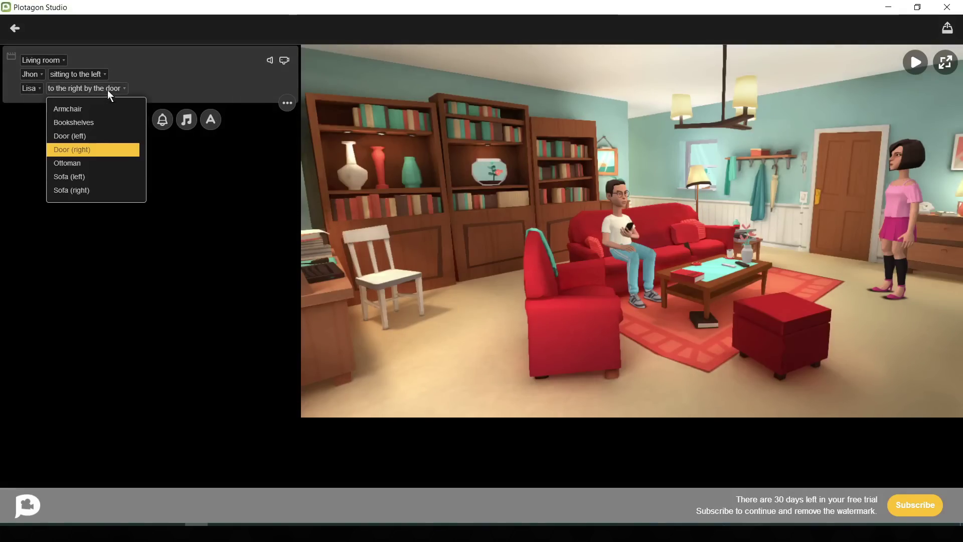
{"action": "left_click", "coordinate": [103, 162]}
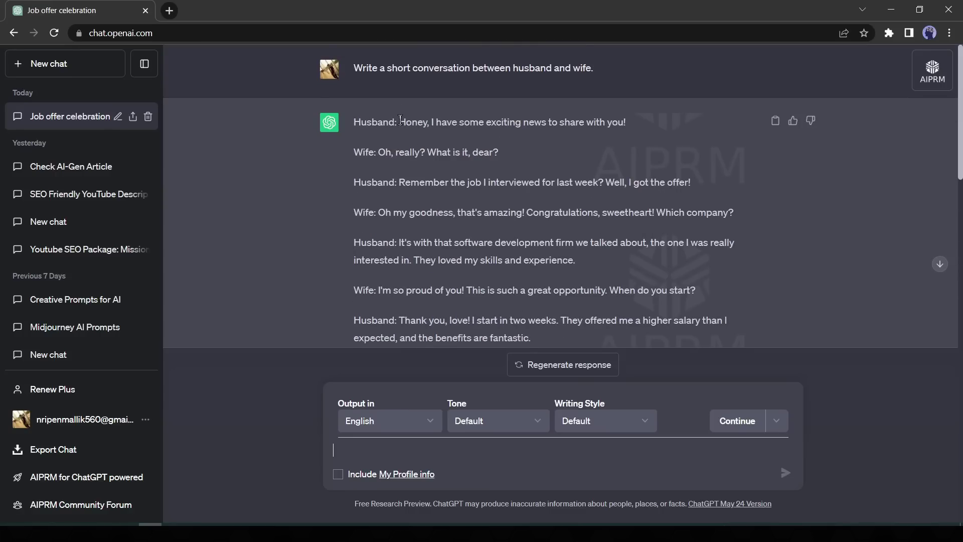
Step: Select the husband's line 'Honey, I have some exciting news to share with you!' in ChatGPT
{"action": "left_click_drag", "start_coordinate": [400, 120], "coordinate": [627, 122]}
{"action": "key", "text": "ctrl+c"}
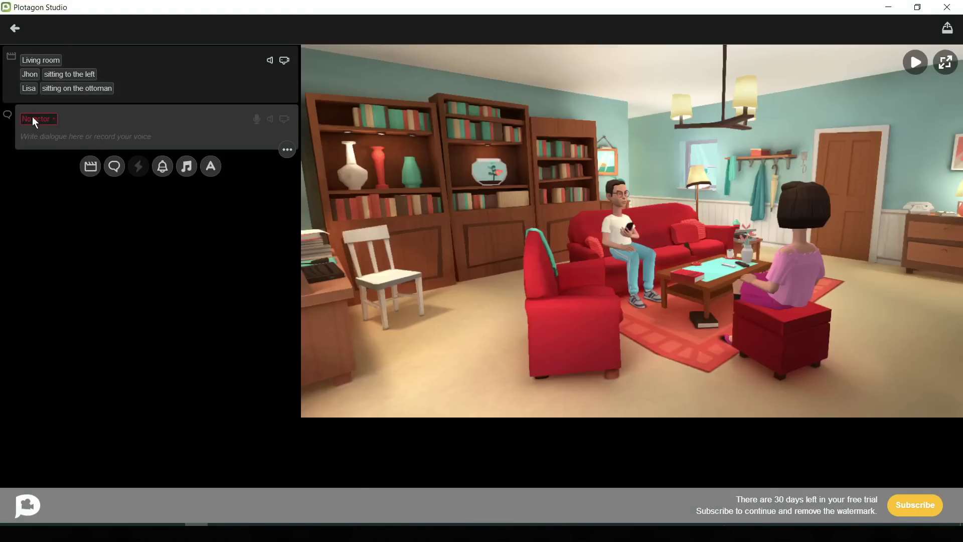
Step: Give Jhon the pasted opening line with a Happy emotion and play its generated voice
{"action": "left_click", "coordinate": [37, 121]}
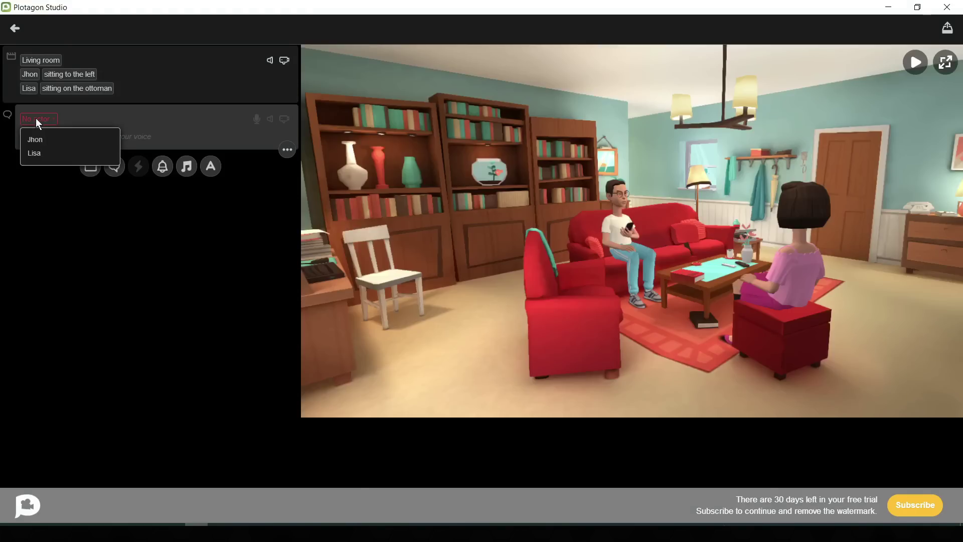
{"action": "left_click", "coordinate": [54, 144]}
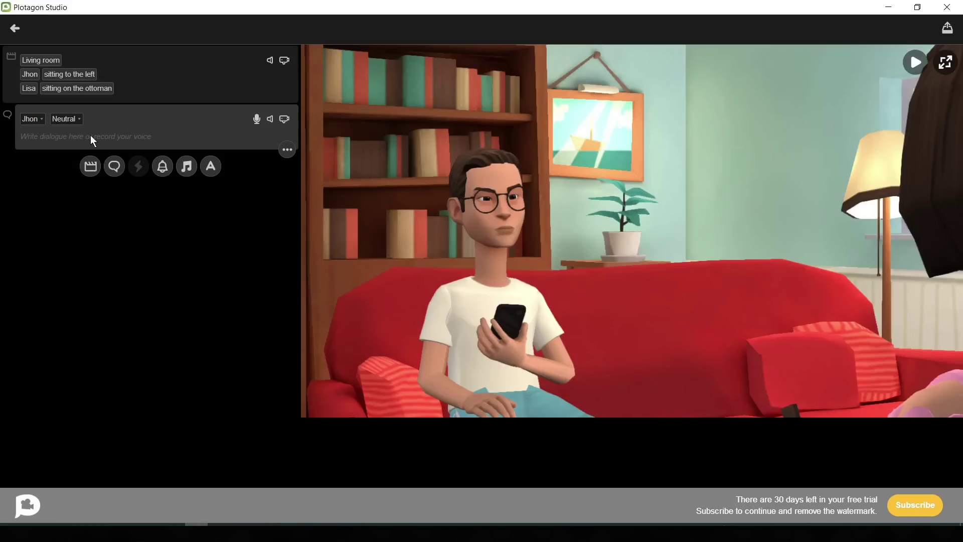
{"action": "left_click", "coordinate": [55, 137]}
{"action": "key", "text": "ctrl+v"}
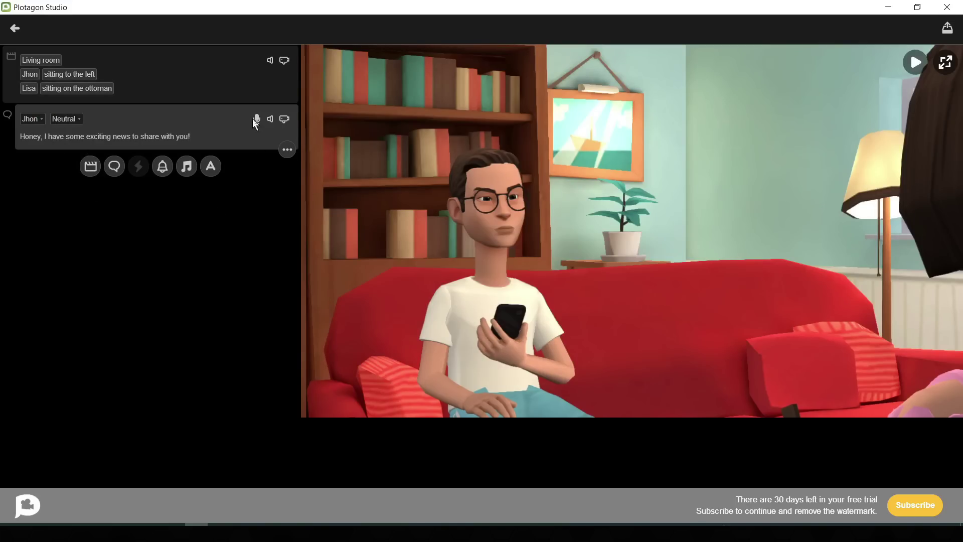
{"action": "left_click", "coordinate": [77, 119]}
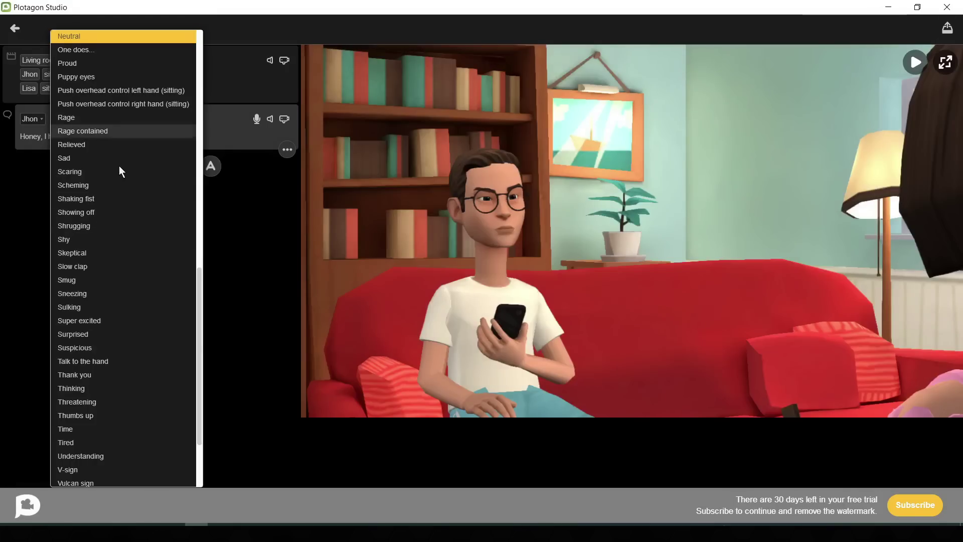
{"action": "left_click", "coordinate": [75, 116]}
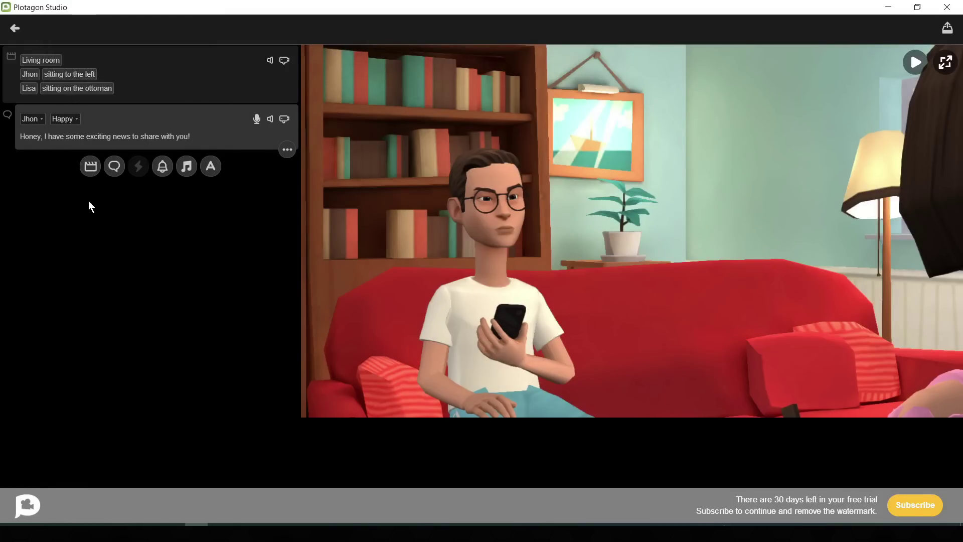
{"action": "left_click", "coordinate": [256, 119]}
{"action": "left_click", "coordinate": [213, 212]}
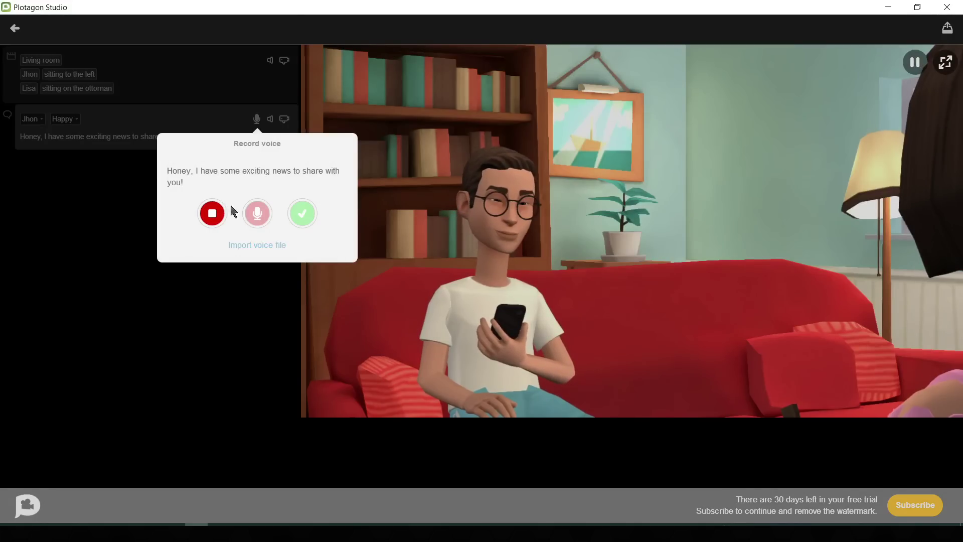
Step: Add a Lisa line and paste the wife's reply 'Oh, really? What is it, dear?' from ChatGPT
{"action": "left_click", "coordinate": [303, 215]}
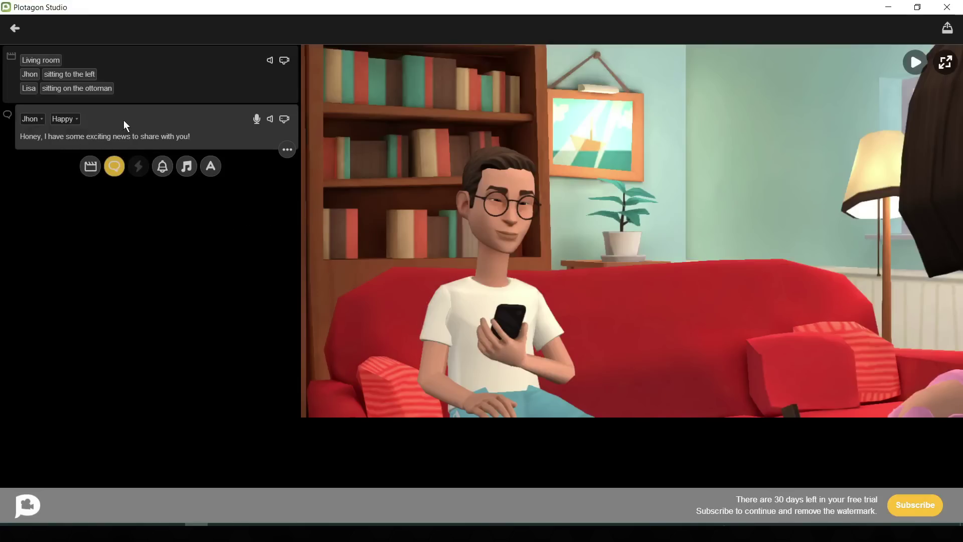
{"action": "left_click", "coordinate": [114, 166]}
{"action": "left_click", "coordinate": [51, 162]}
{"action": "left_click", "coordinate": [28, 198]}
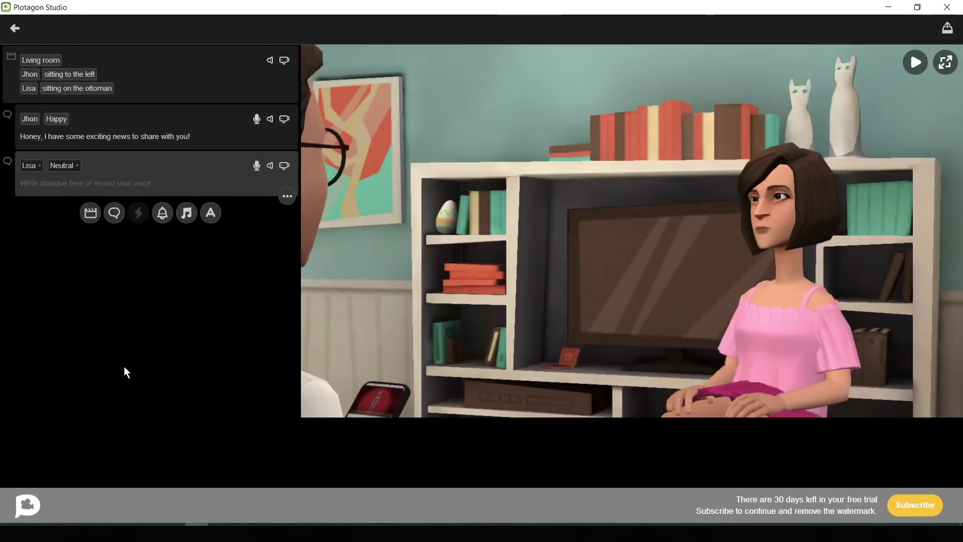
{"action": "key", "text": "alt+Tab"}
{"action": "left_click_drag", "start_coordinate": [377, 152], "coordinate": [504, 157]}
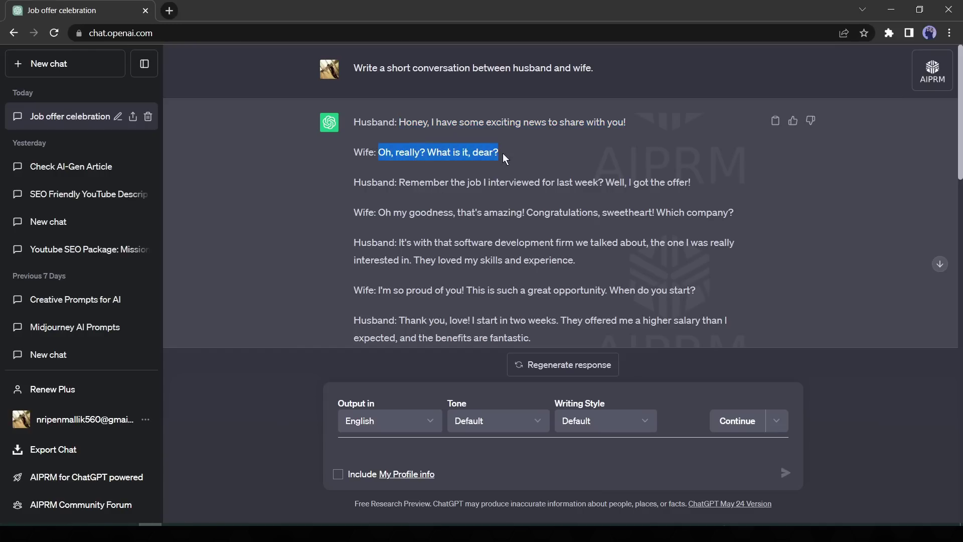
{"action": "right_click", "coordinate": [489, 153]}
{"action": "left_click", "coordinate": [520, 162]}
{"action": "left_click", "coordinate": [196, 533]}
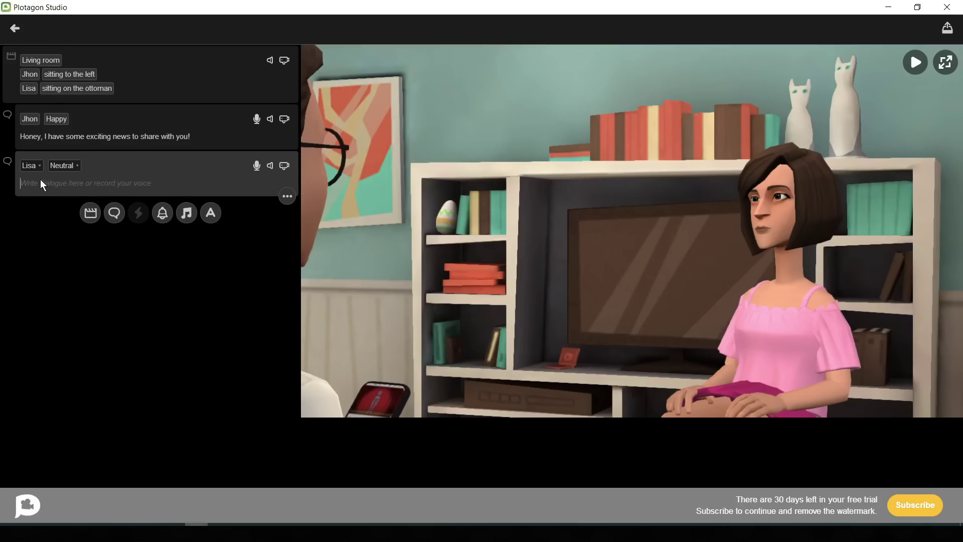
{"action": "key", "text": "ctrl+v"}
Step: Set Lisa's reply to Surprised and play back its generated voice
{"action": "left_click", "coordinate": [57, 164]}
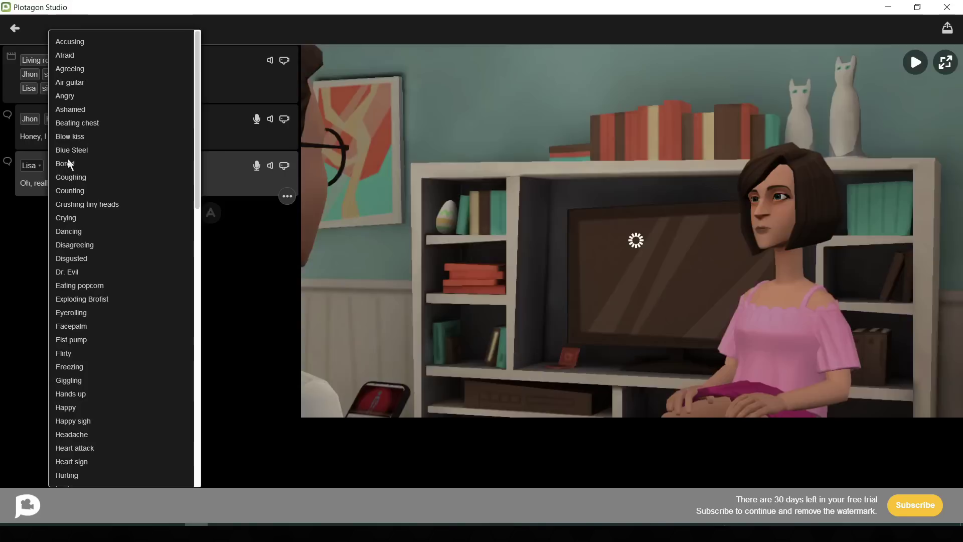
{"action": "scroll", "coordinate": [86, 301], "scroll_direction": "down", "scroll_amount": 1}
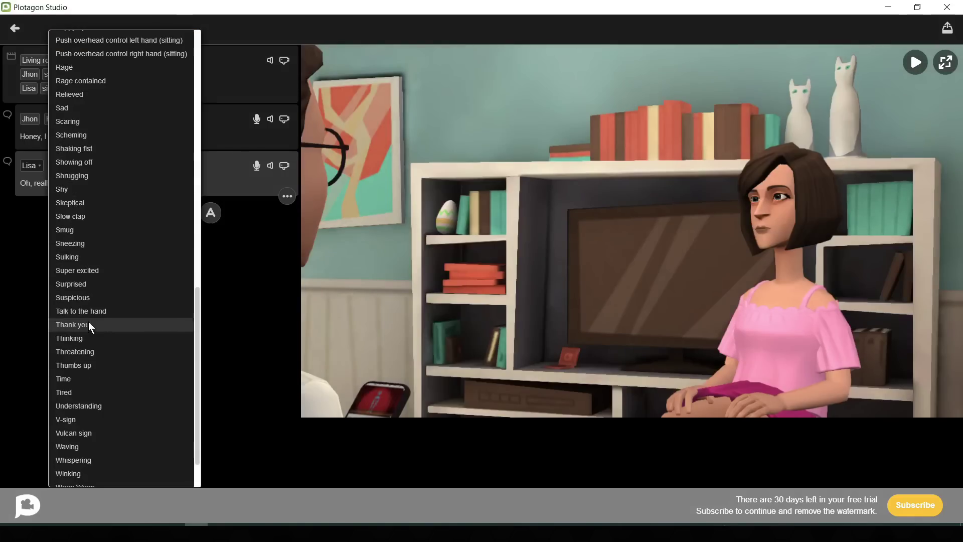
{"action": "left_click", "coordinate": [95, 282]}
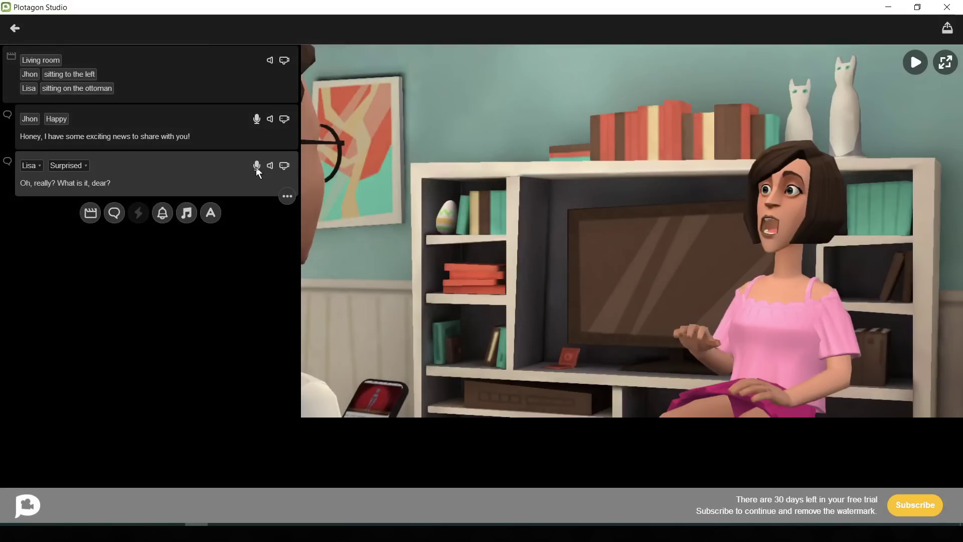
{"action": "left_click", "coordinate": [257, 165]}
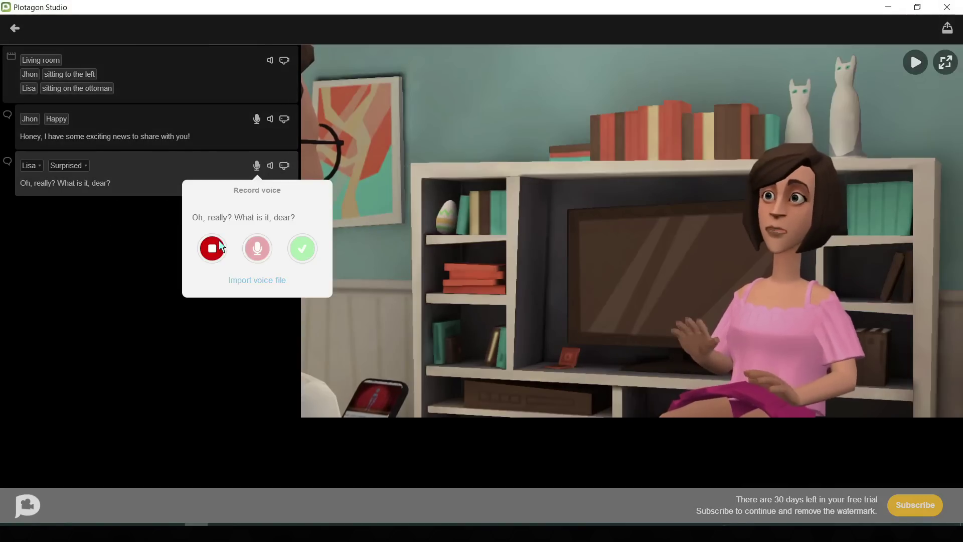
{"action": "left_click", "coordinate": [219, 241]}
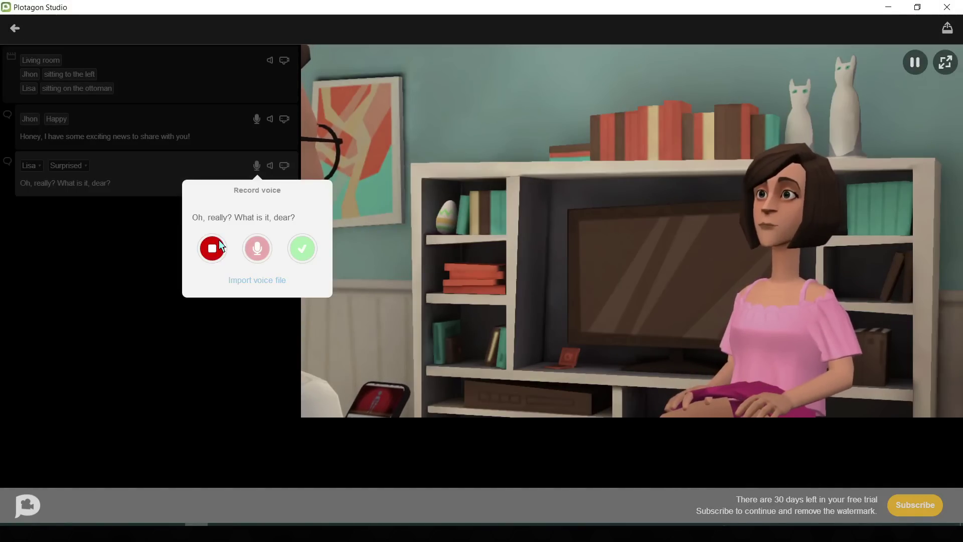
Step: Give Jhon's job-offer line a Happy sigh emotion and accept the voice for Lisa's congratulations
{"action": "left_click", "coordinate": [151, 449]}
{"action": "left_click", "coordinate": [114, 213]}
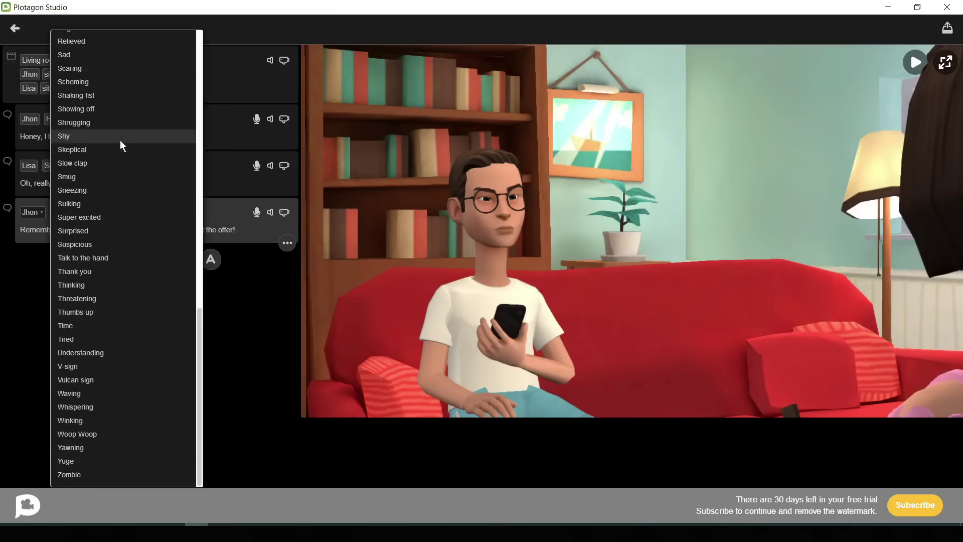
{"action": "scroll", "coordinate": [103, 294], "scroll_direction": "down", "scroll_amount": 10}
{"action": "left_click", "coordinate": [102, 241]}
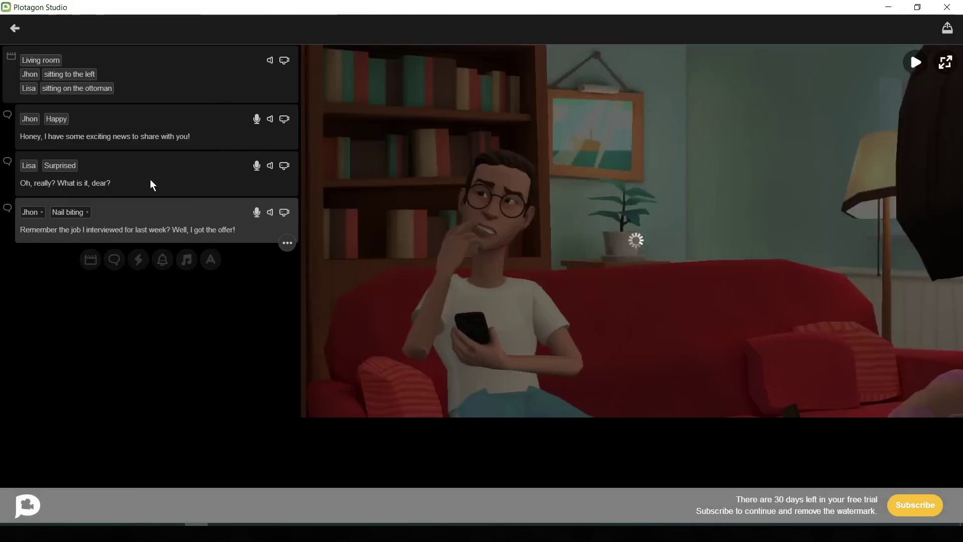
{"action": "left_click", "coordinate": [70, 212]}
{"action": "scroll", "coordinate": [101, 201], "scroll_direction": "up", "scroll_amount": 5}
{"action": "left_click", "coordinate": [103, 69]}
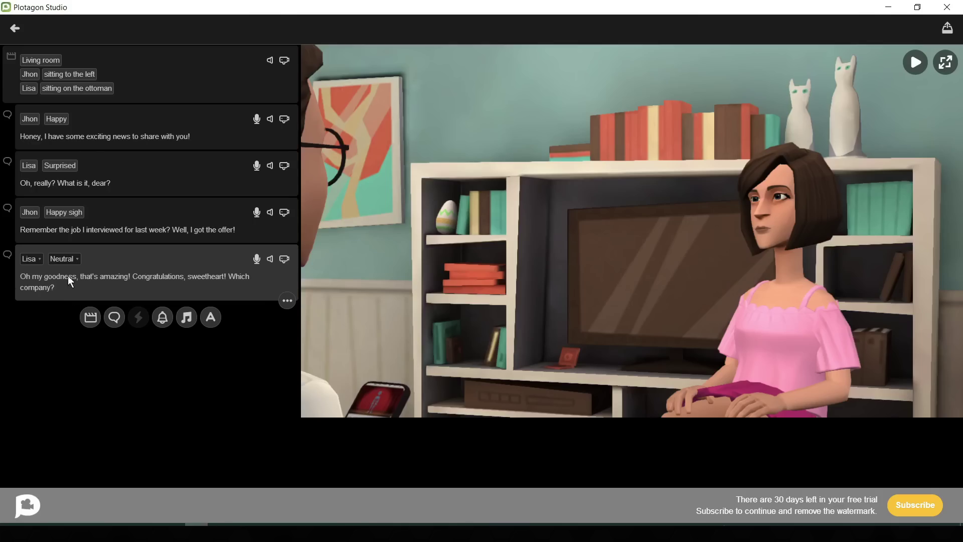
{"action": "left_click", "coordinate": [256, 259]}
{"action": "left_click", "coordinate": [302, 354]}
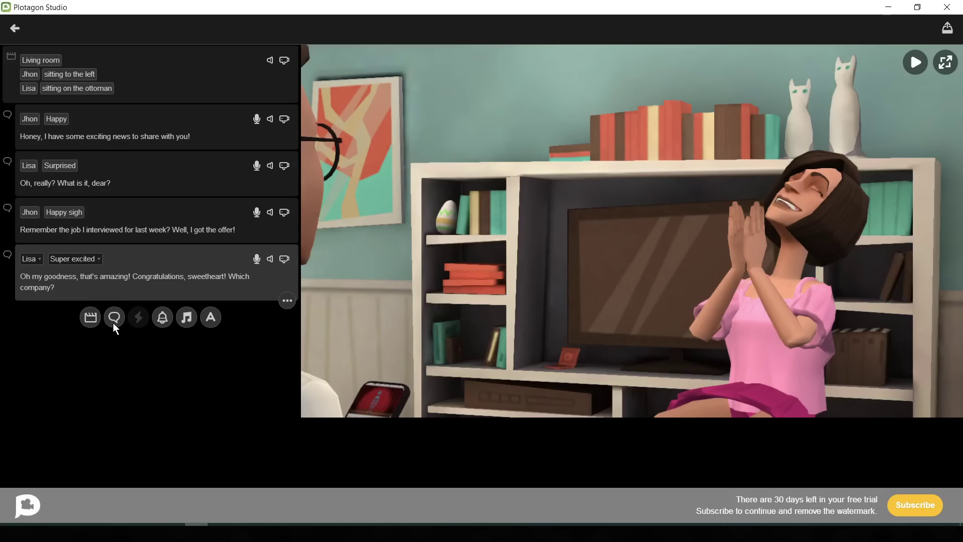
Step: Add Jhon's Looking around line 'Well I will tell you everything. First let's finish the dinner.' and preview it
{"action": "left_click", "coordinate": [114, 321]}
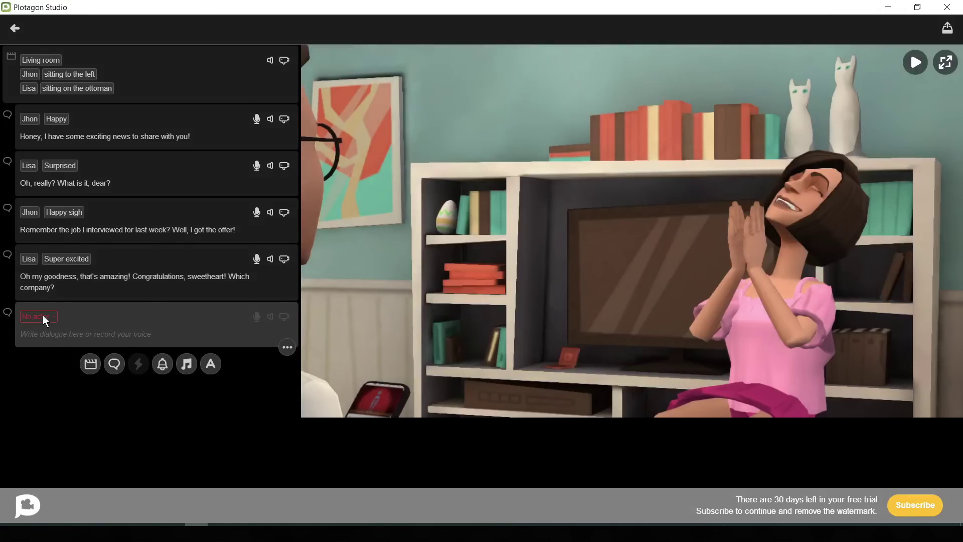
{"action": "left_click", "coordinate": [43, 315]}
{"action": "left_click", "coordinate": [57, 337]}
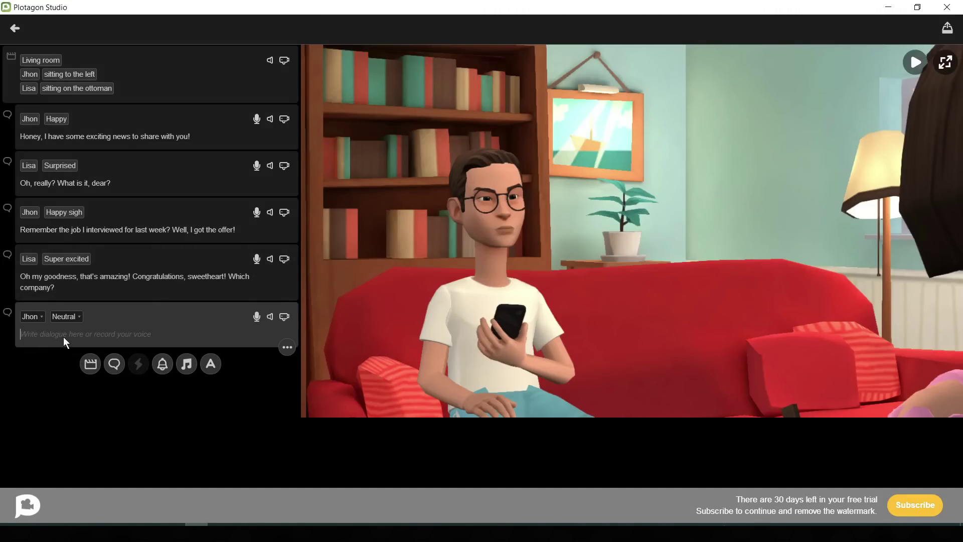
{"action": "type", "text": "Well I will tell you everything. First let's finish the dinner."}
{"action": "left_click", "coordinate": [65, 316]}
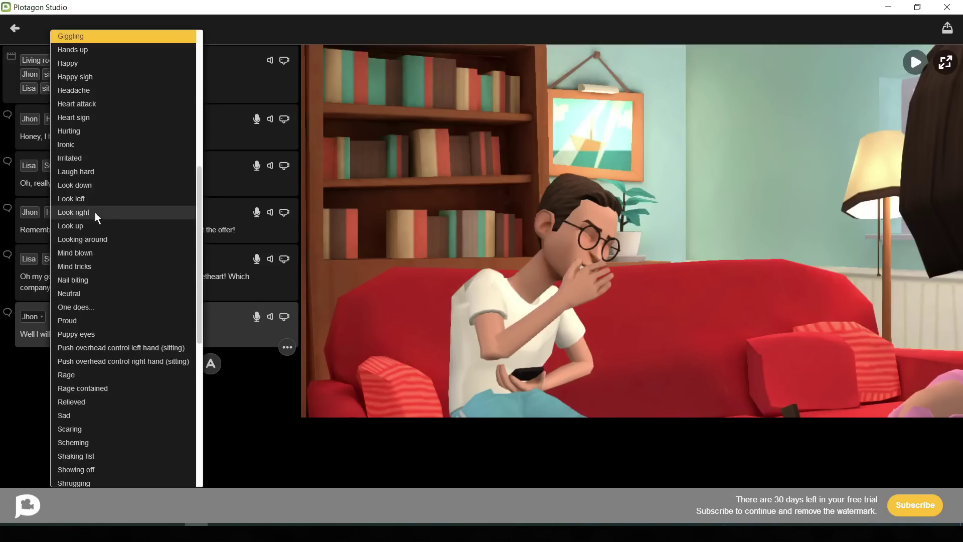
{"action": "left_click", "coordinate": [95, 214]}
{"action": "left_click", "coordinate": [257, 316]}
{"action": "left_click", "coordinate": [215, 409]}
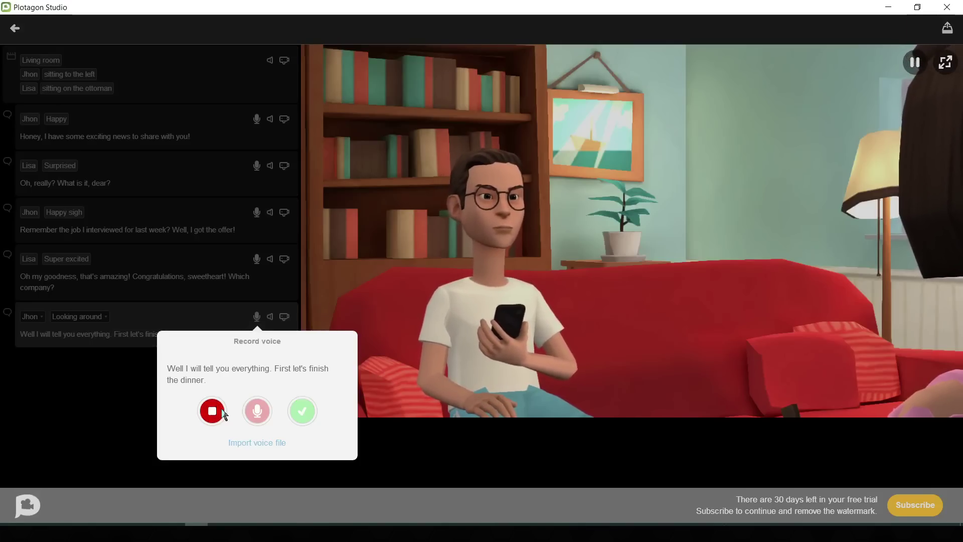
Step: Add a new scene after the last line and set its location to Kitchen
{"action": "left_click", "coordinate": [303, 412]}
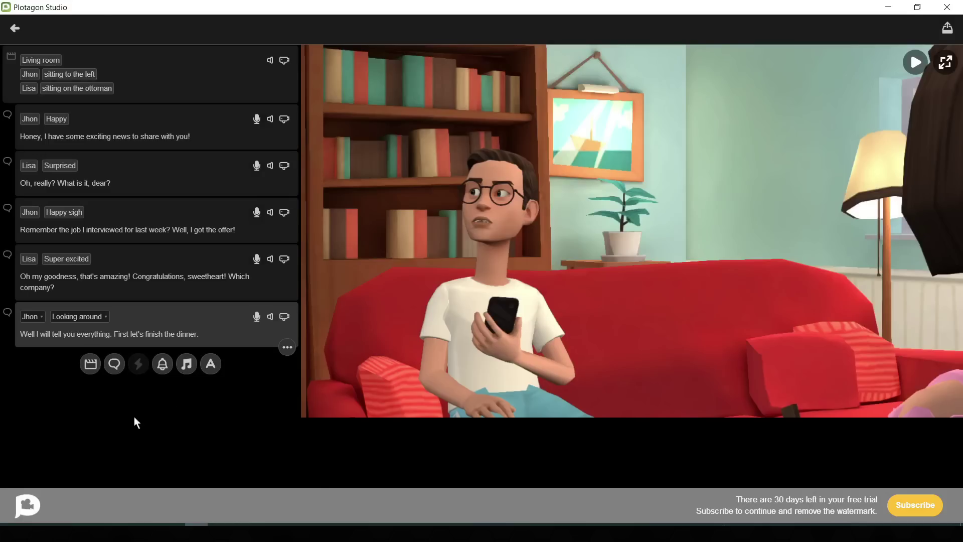
{"action": "left_click", "coordinate": [91, 372]}
{"action": "left_click", "coordinate": [38, 363]}
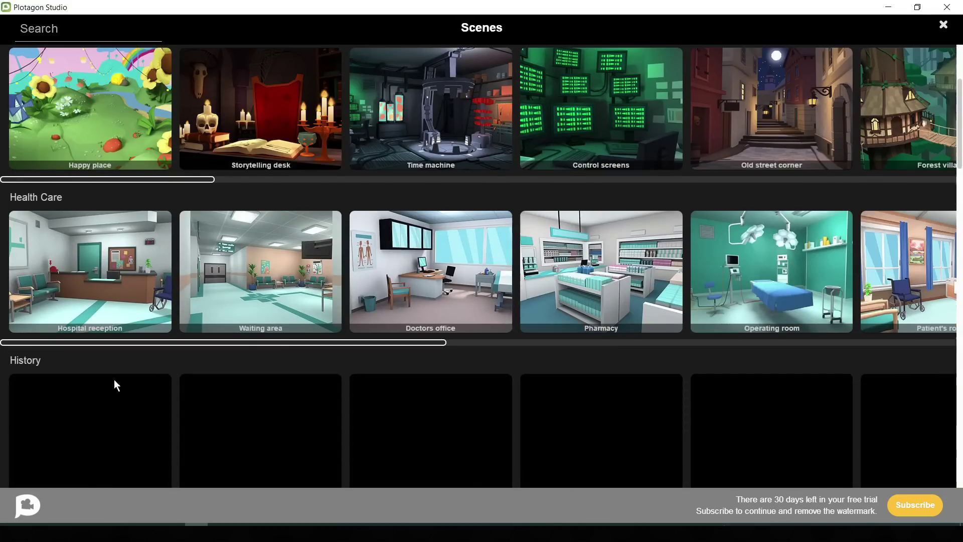
{"action": "scroll", "coordinate": [116, 371], "scroll_direction": "down", "scroll_amount": 6}
{"action": "scroll", "coordinate": [379, 495], "scroll_direction": "right", "scroll_amount": 8}
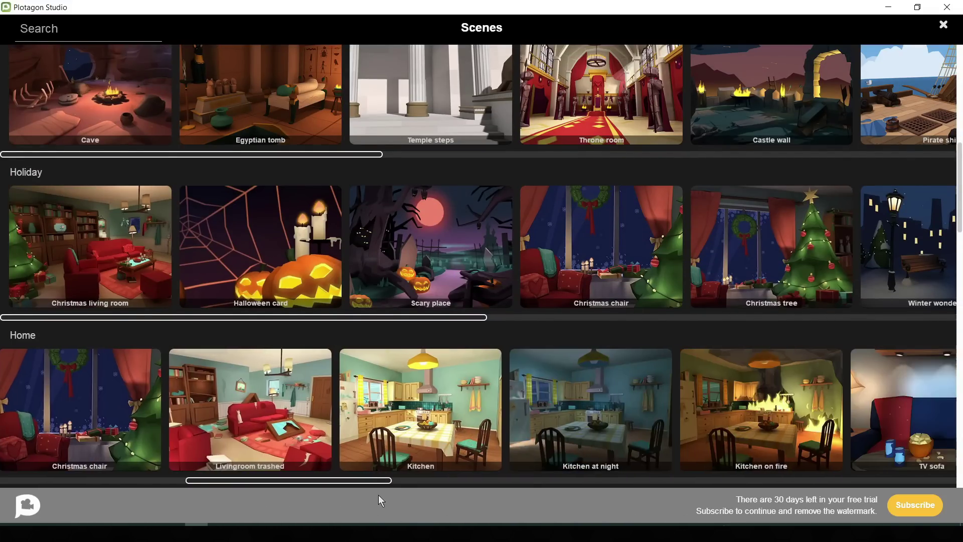
{"action": "left_click_drag", "start_coordinate": [460, 495], "coordinate": [361, 483]}
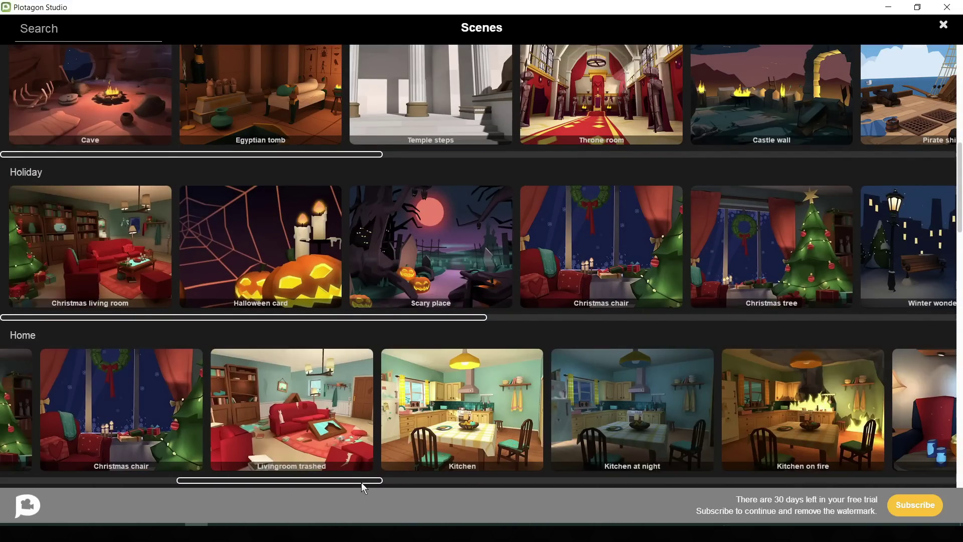
{"action": "left_click", "coordinate": [456, 426]}
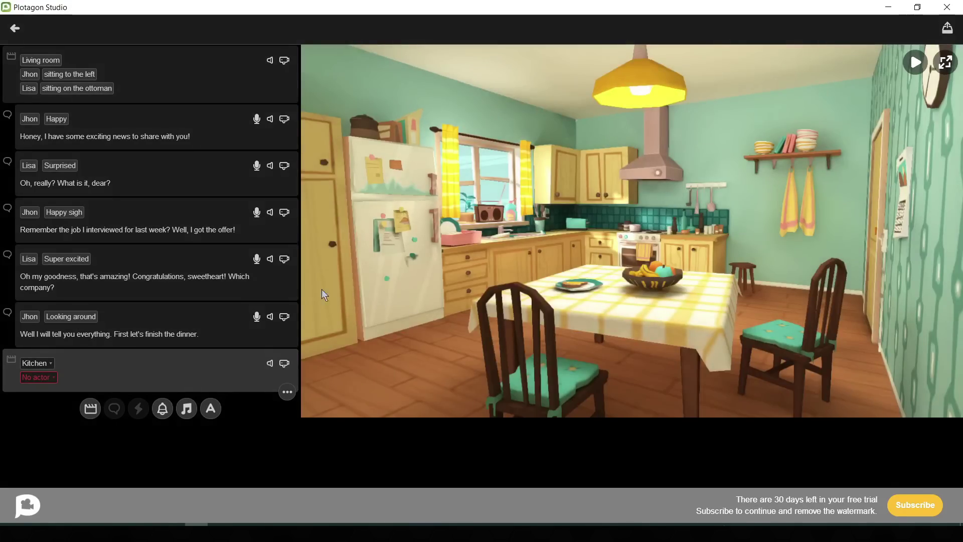
Step: Place Jhon at the kitchen table and Lisa by the door
{"action": "left_click", "coordinate": [38, 377]}
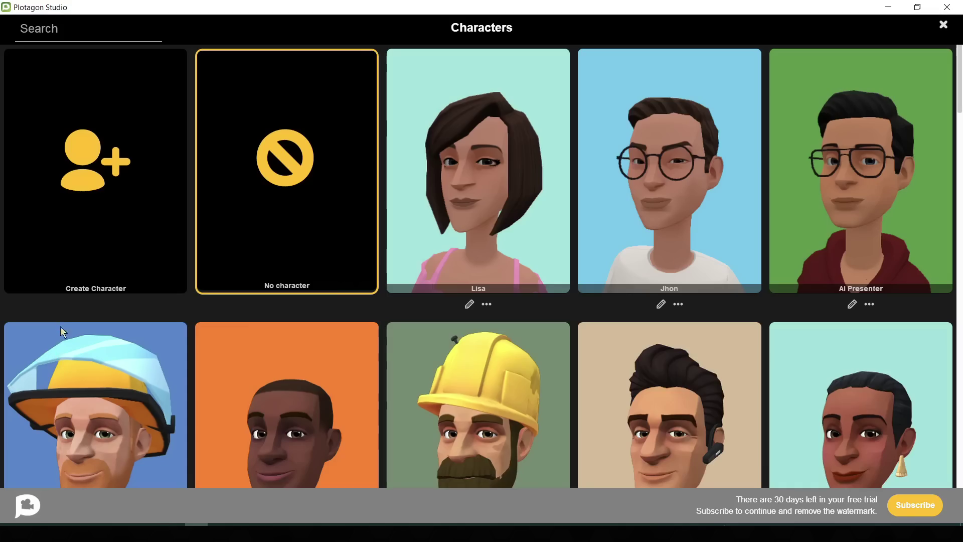
{"action": "left_click", "coordinate": [667, 167]}
{"action": "left_click", "coordinate": [38, 391]}
{"action": "left_click", "coordinate": [497, 204]}
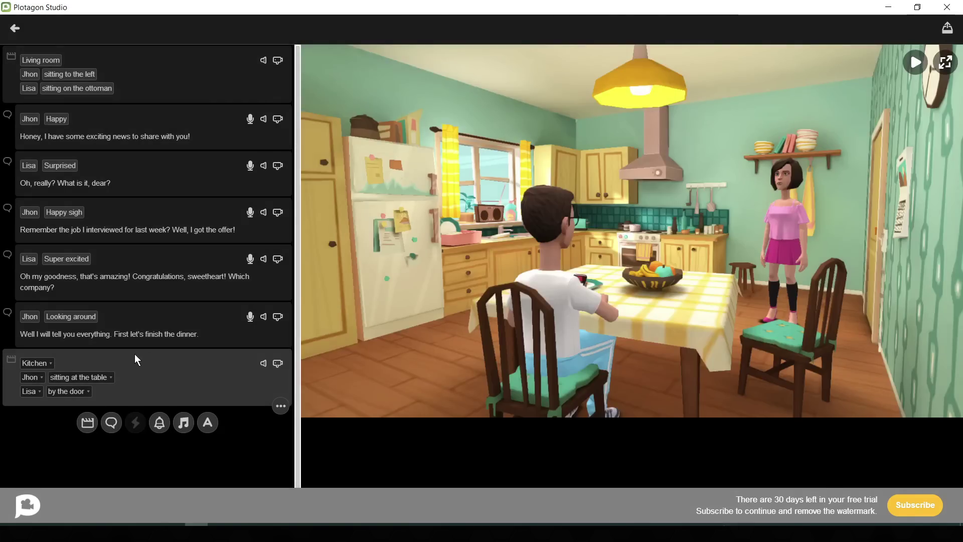
Step: Add Lisa's line 'Now tell about your new job.' followed by Jhon's pasted 'Absolutely!' reply
{"action": "left_click", "coordinate": [111, 422]}
{"action": "type", "text": "Now tell about your new job."}
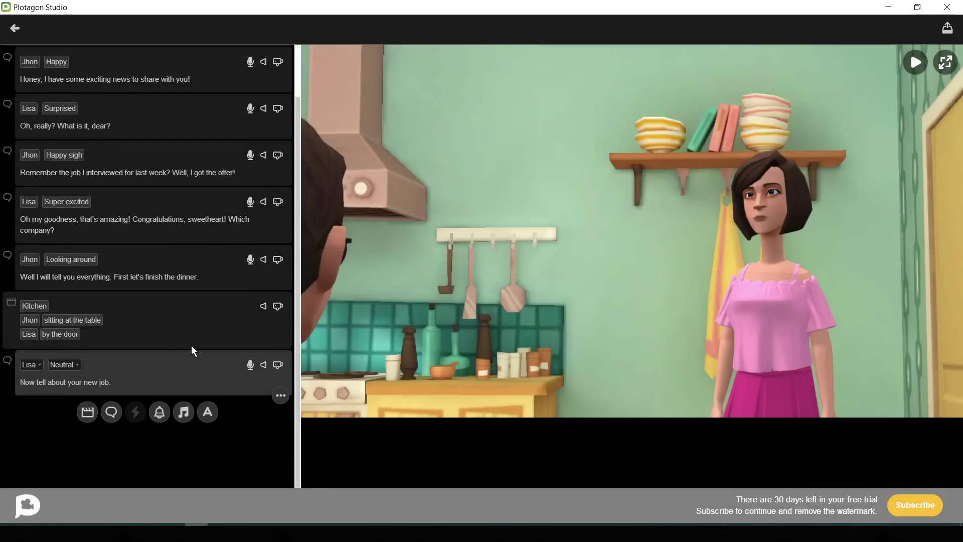
{"action": "left_click", "coordinate": [111, 412]}
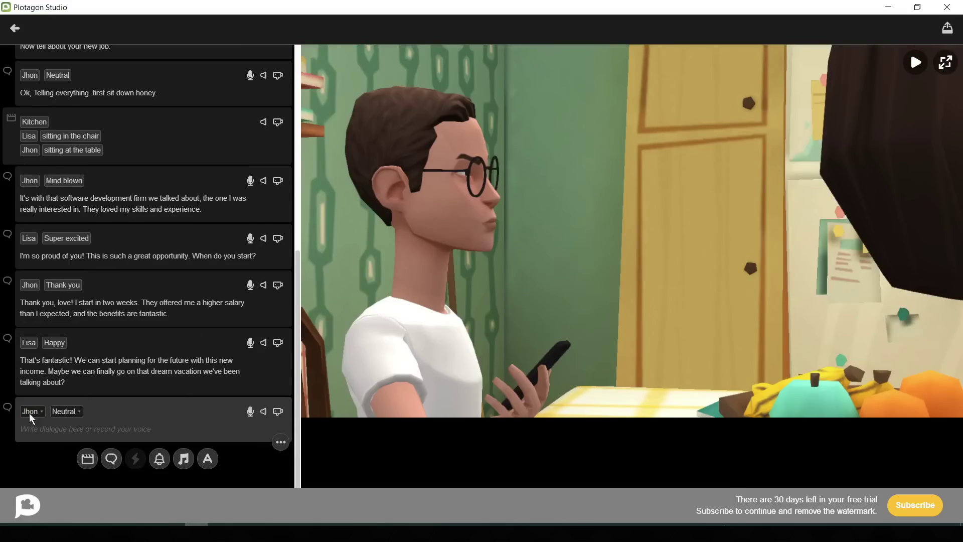
{"action": "left_click", "coordinate": [137, 435]}
{"action": "type", "text": "Absolutely! I think it's time we treat ourselves. We've worked hard, and this job is a big step forward for both of us."}
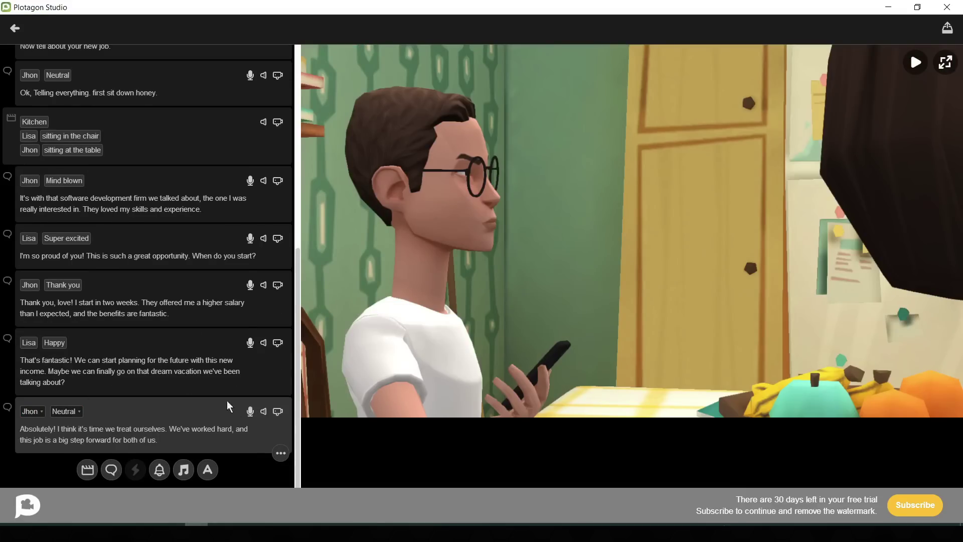
{"action": "left_click", "coordinate": [278, 412]}
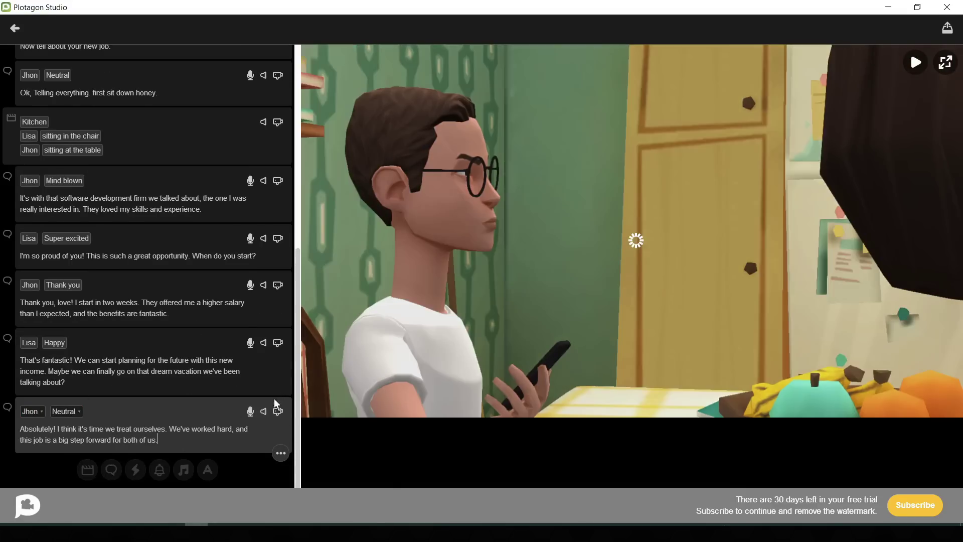
Step: Set the camera on Jhon's line to a still shot from Kitchen counter (left), looking at table
{"action": "left_click", "coordinate": [82, 463]}
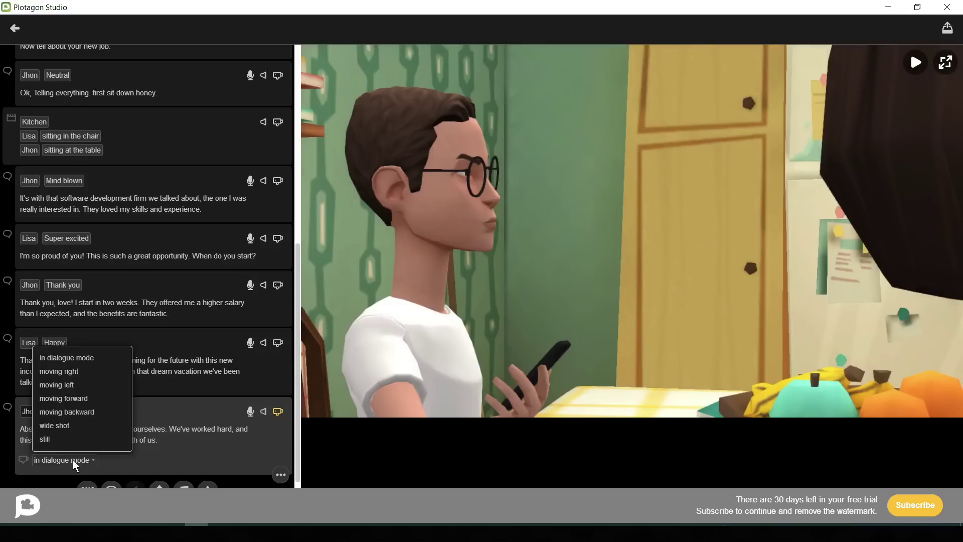
{"action": "left_click", "coordinate": [69, 425]}
{"action": "left_click", "coordinate": [62, 458]}
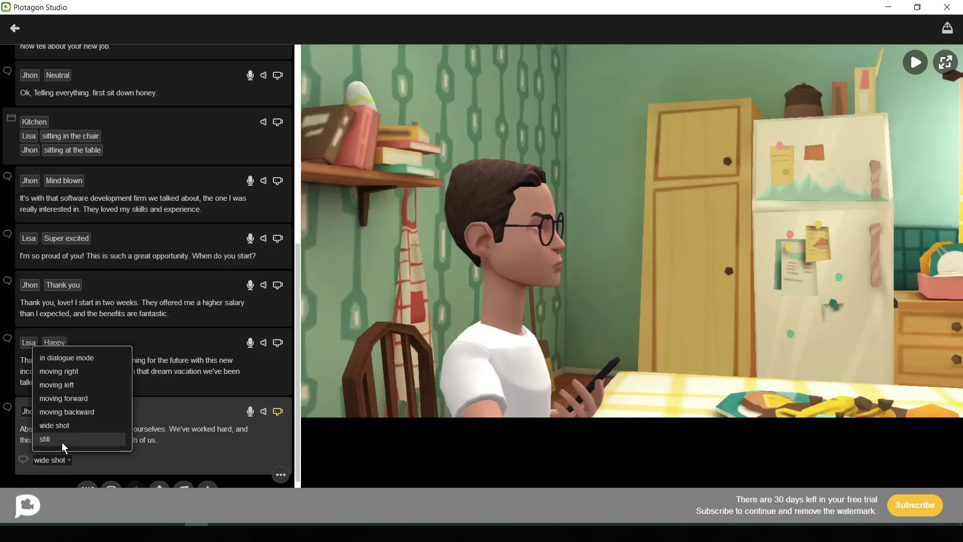
{"action": "left_click", "coordinate": [62, 441]}
{"action": "left_click", "coordinate": [80, 460]}
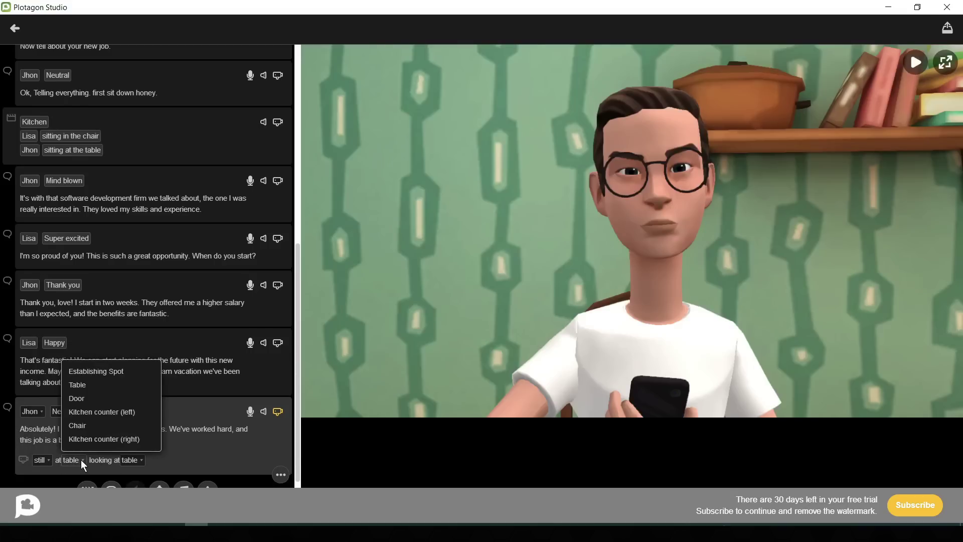
{"action": "left_click", "coordinate": [94, 413]}
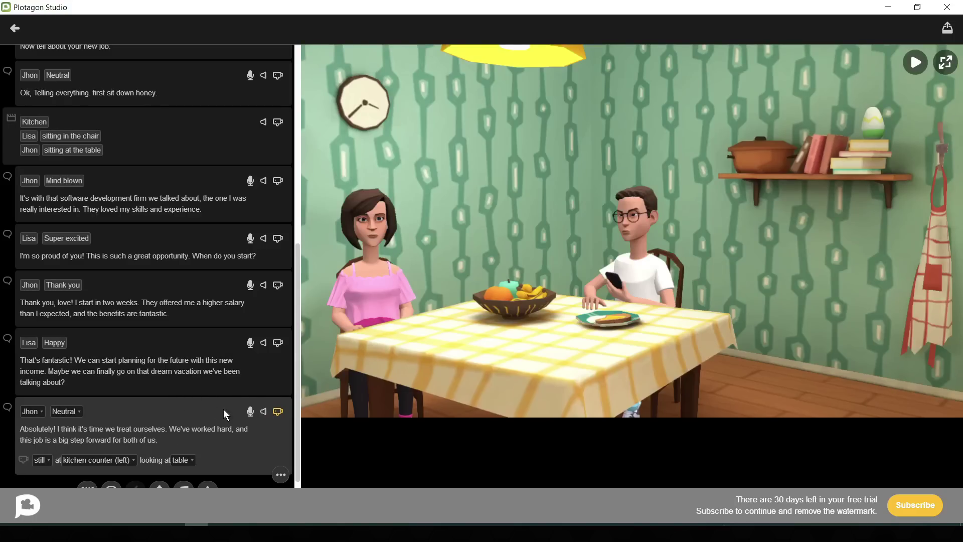
Step: Import the newest WAV clip from Downloads > Music as the voice for Jhon's 'Absolutely!' line, preview and accept it
{"action": "left_click", "coordinate": [250, 411]}
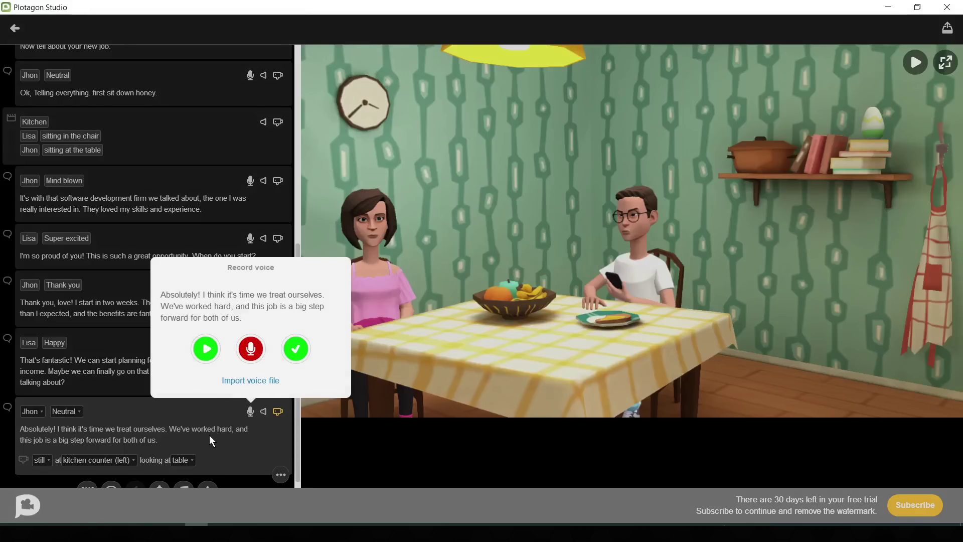
{"action": "left_click", "coordinate": [251, 381]}
{"action": "left_click", "coordinate": [173, 92]}
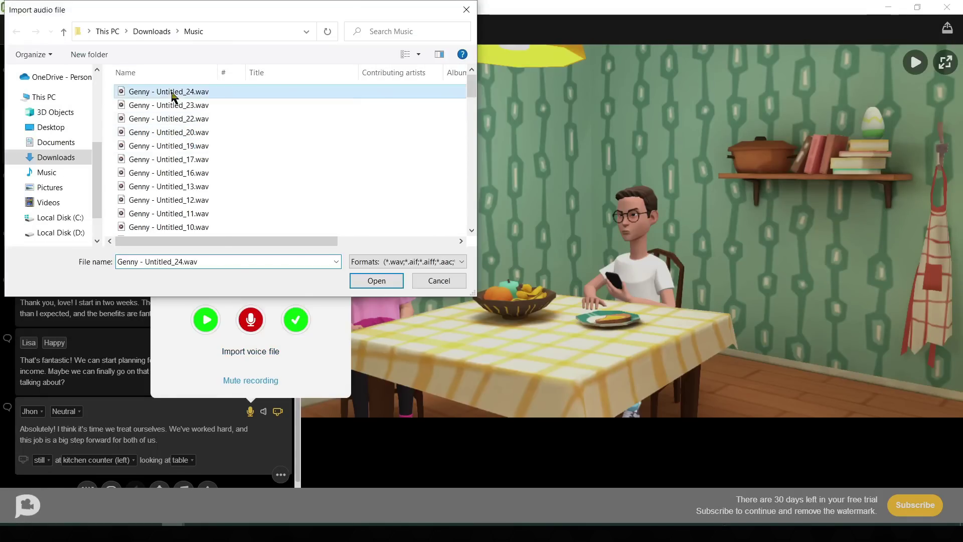
{"action": "double_click", "coordinate": [173, 94]}
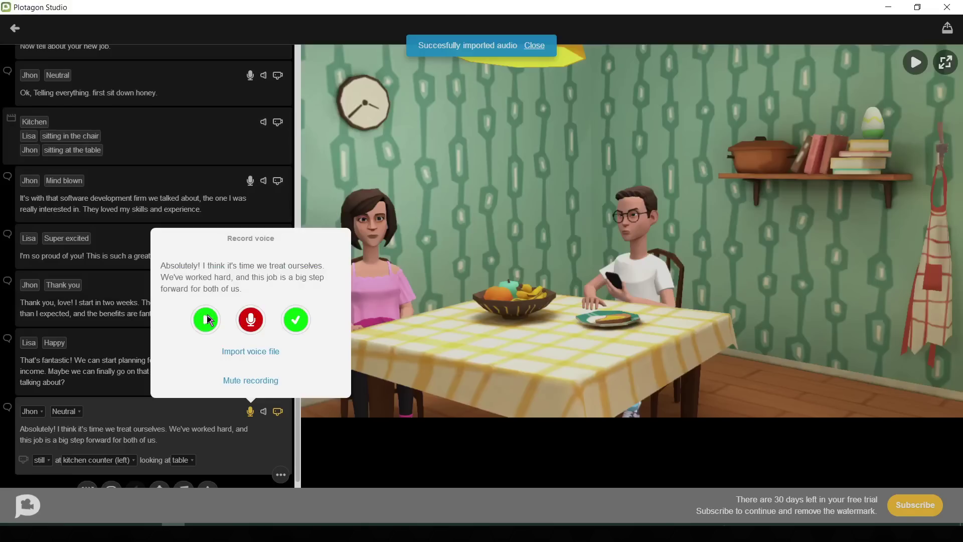
{"action": "left_click", "coordinate": [208, 319]}
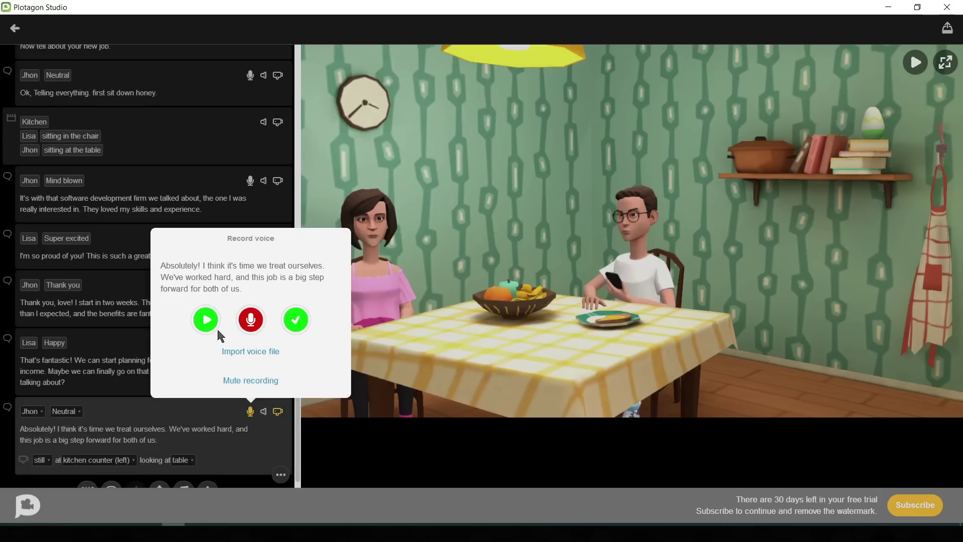
{"action": "left_click", "coordinate": [296, 319]}
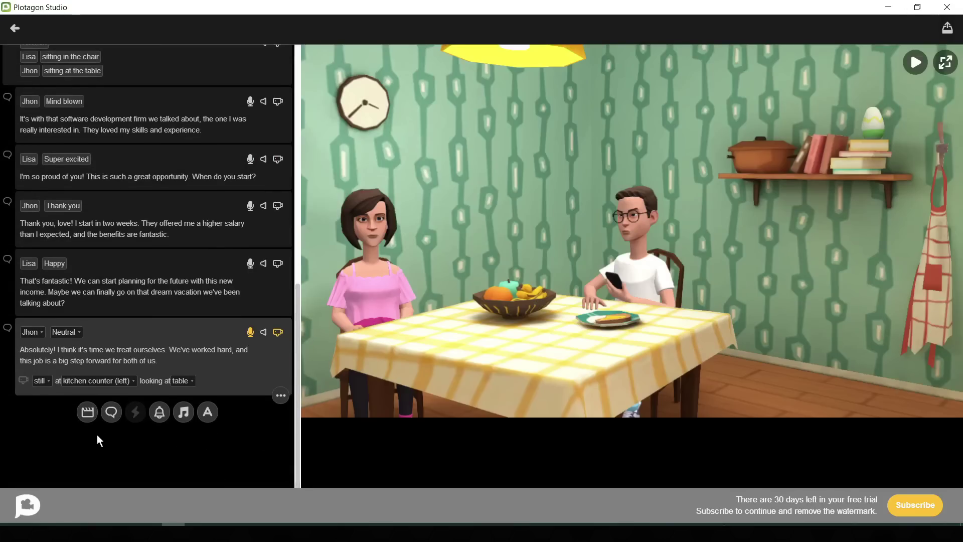
Step: Add Lisa's closing line about celebrating tonight with the Heart sign expression and confirm its voice
{"action": "left_click", "coordinate": [112, 412]}
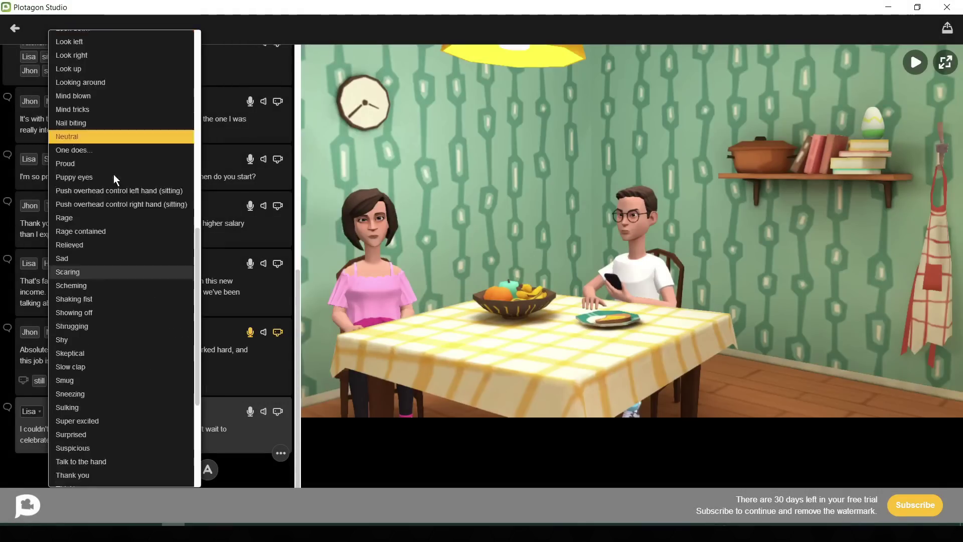
{"action": "left_click", "coordinate": [119, 183]}
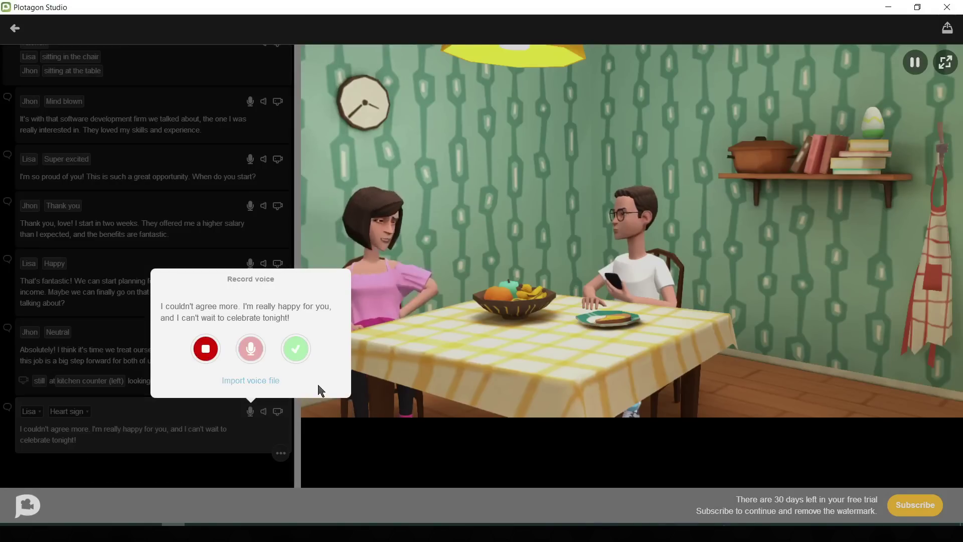
{"action": "left_click", "coordinate": [574, 203]}
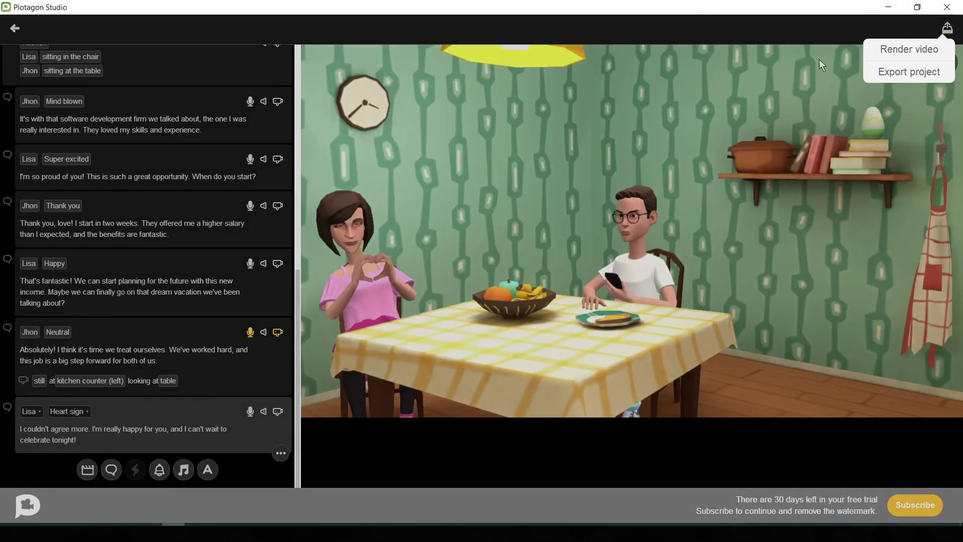
Step: Render the story at 1080p with embedded subtitles and save it as My Plotagon Movie.mp4 on the Desktop
{"action": "left_click", "coordinate": [906, 50]}
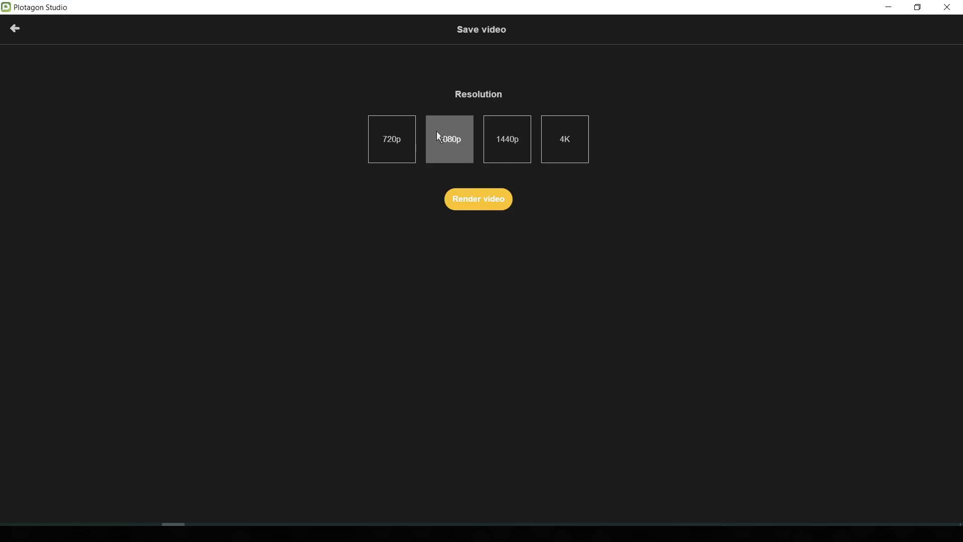
{"action": "left_click", "coordinate": [488, 200]}
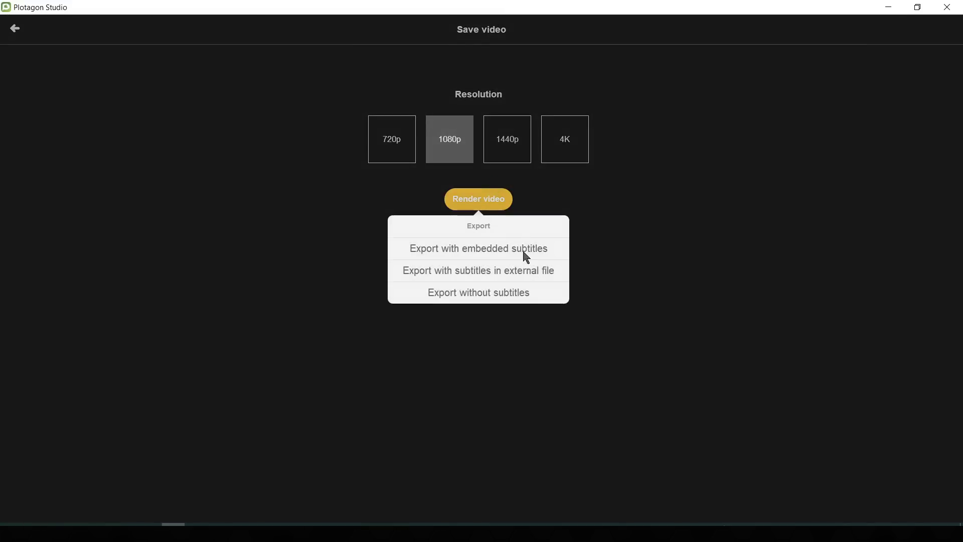
{"action": "left_click", "coordinate": [469, 294]}
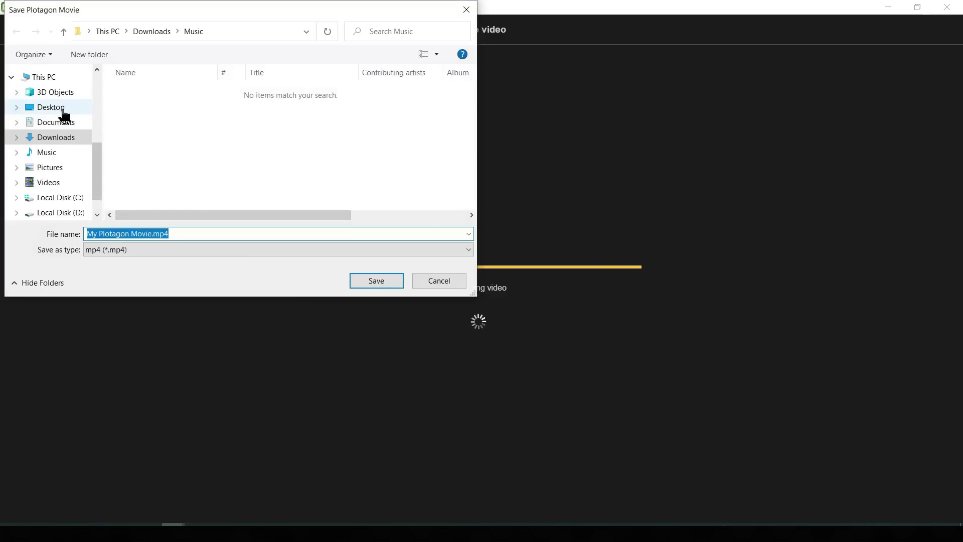
{"action": "key", "text": "Return"}
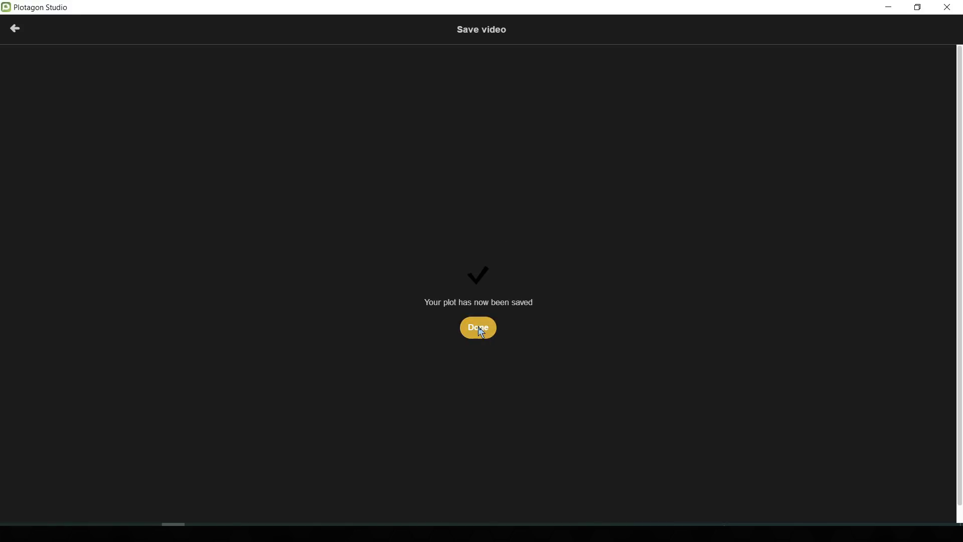
{"action": "left_click", "coordinate": [479, 328]}
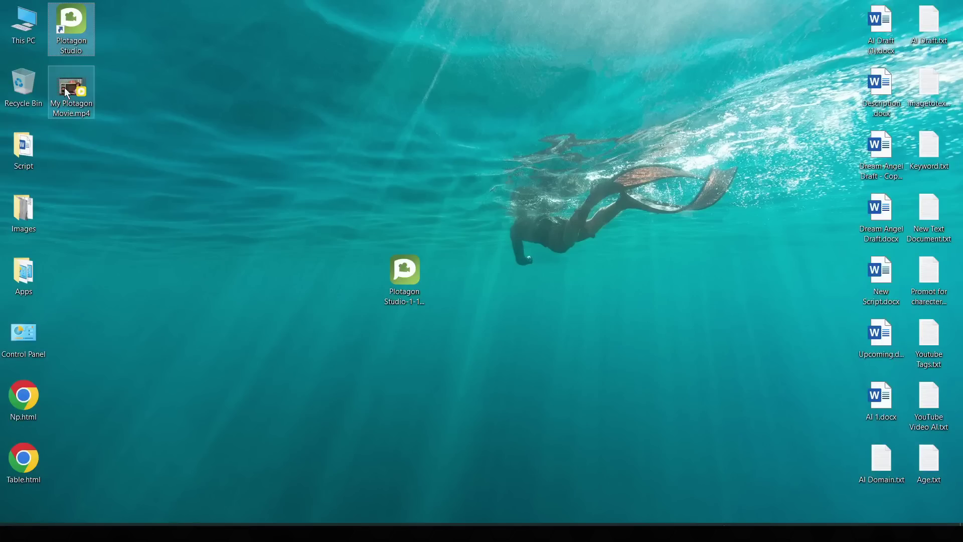
Step: Open My Plotagon Movie.mp4 from the desktop in PotPlayer and play it
{"action": "key", "text": "Down"}
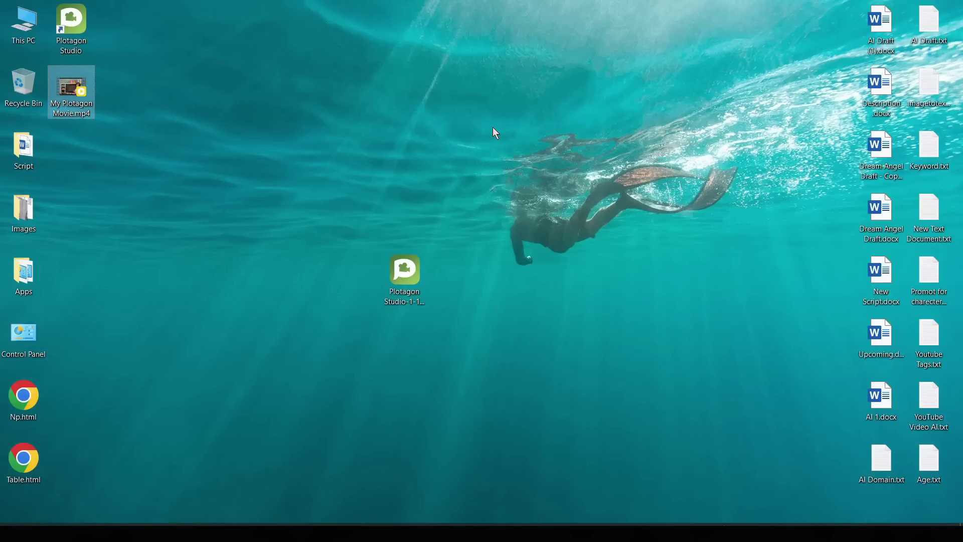
{"action": "key", "text": "Return"}
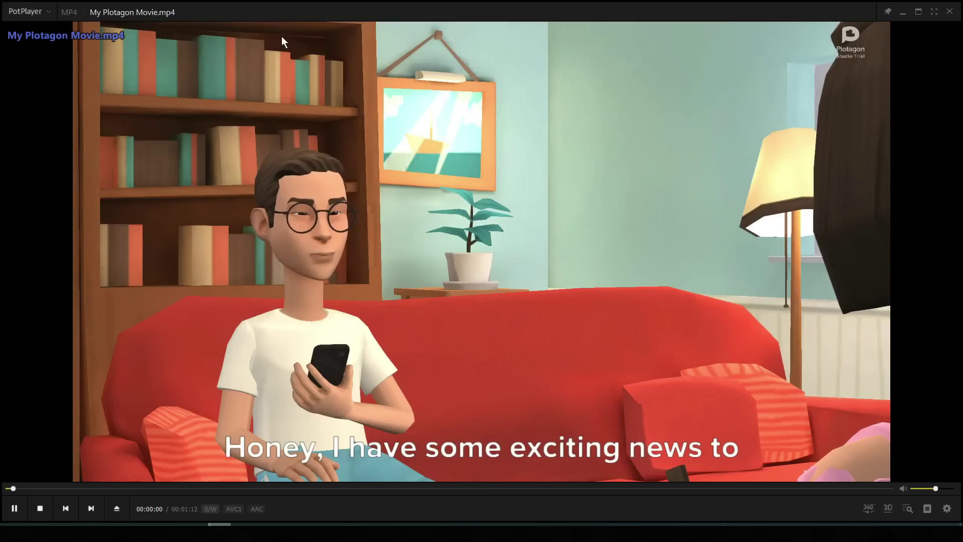